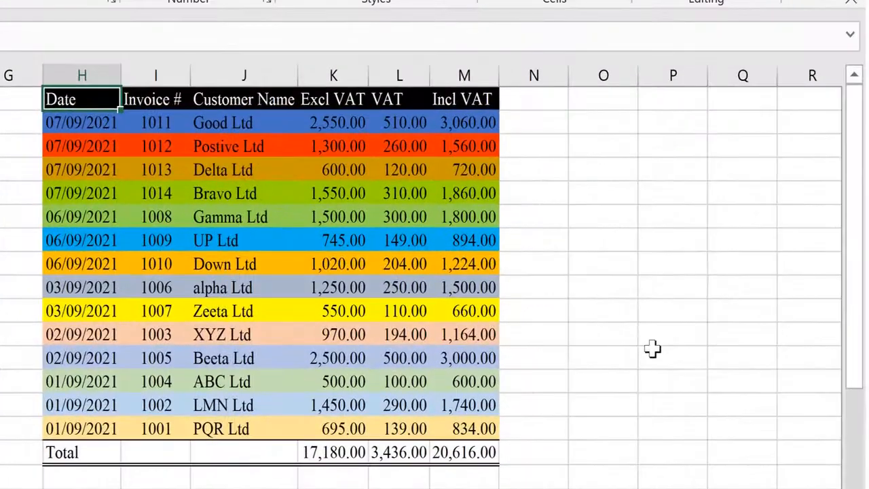
Select the whole invoice table from the Date header through the Total row.
key("ctrl+shift+Right")
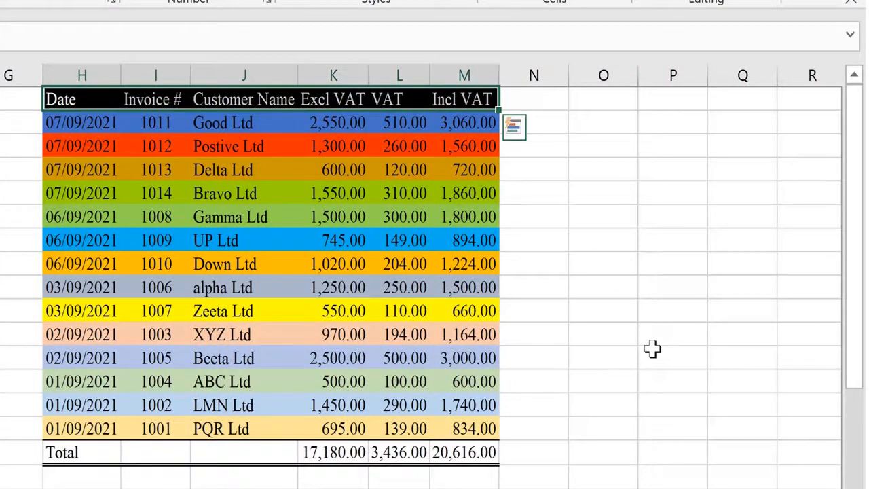
key("ctrl+shift+Down")
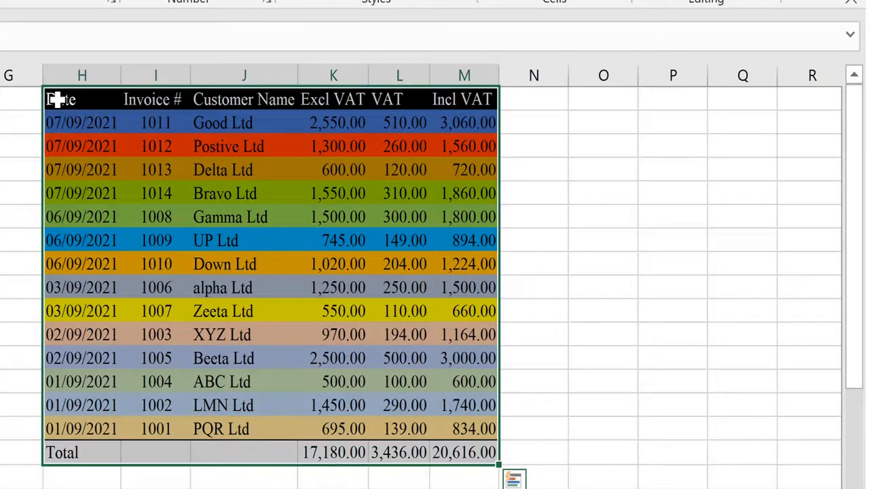
left_click(475, 452)
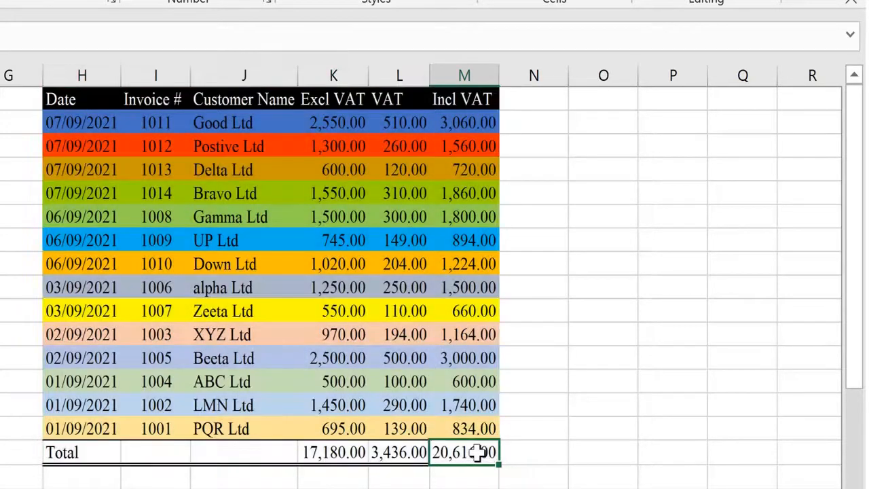
left_click(481, 426)
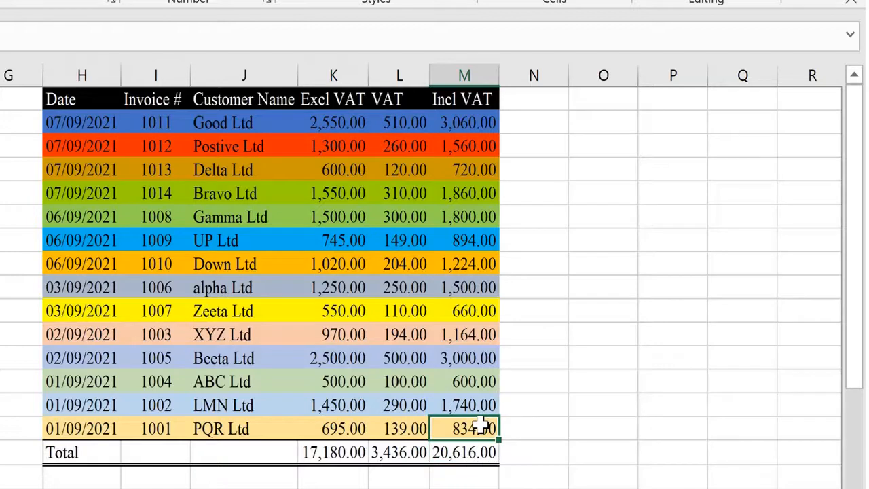
Sort the invoice table by date from oldest to newest, including the header row and leaving out the Total row.
left_click(92, 100)
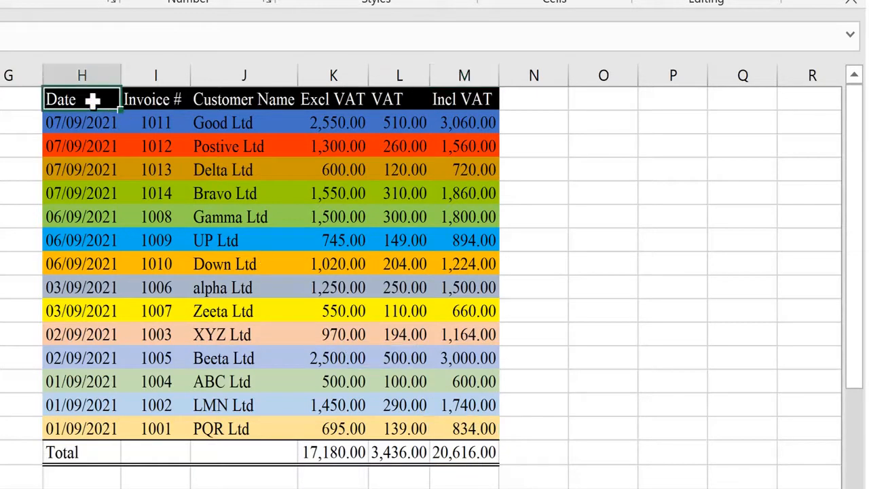
key("ctrl+shift+Down")
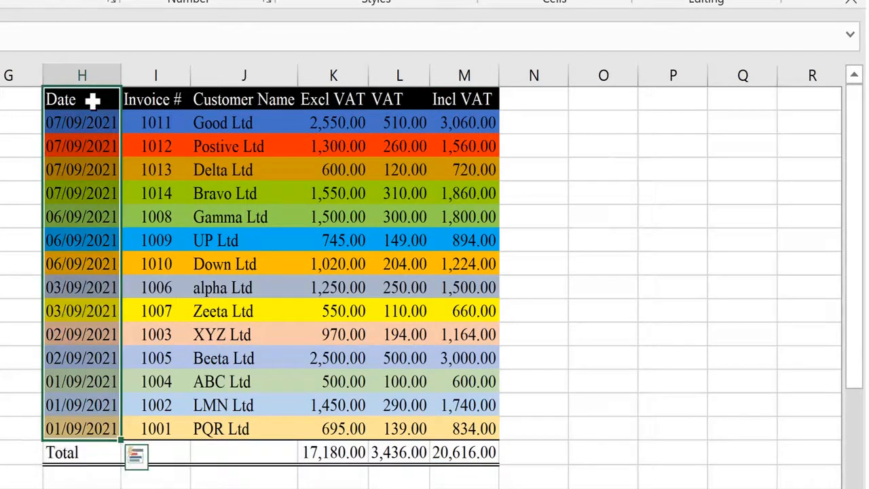
key("shift+Up")
key("shift+Right")
key("shift+Right")
key("shift+Right")
key("shift+Right")
key("shift+Right")
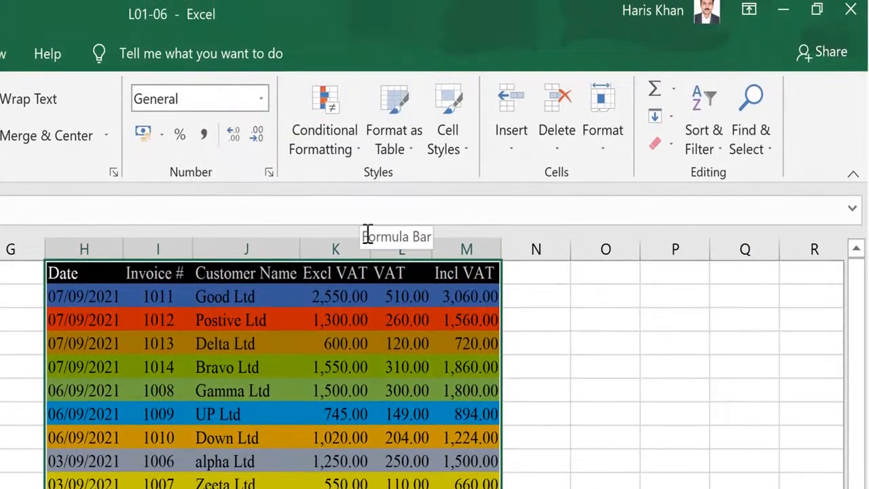
left_click(703, 114)
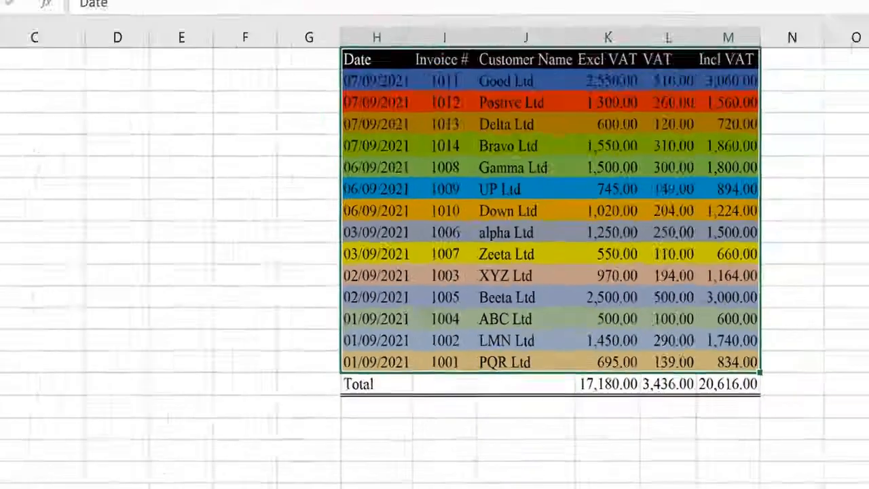
left_click(765, 82)
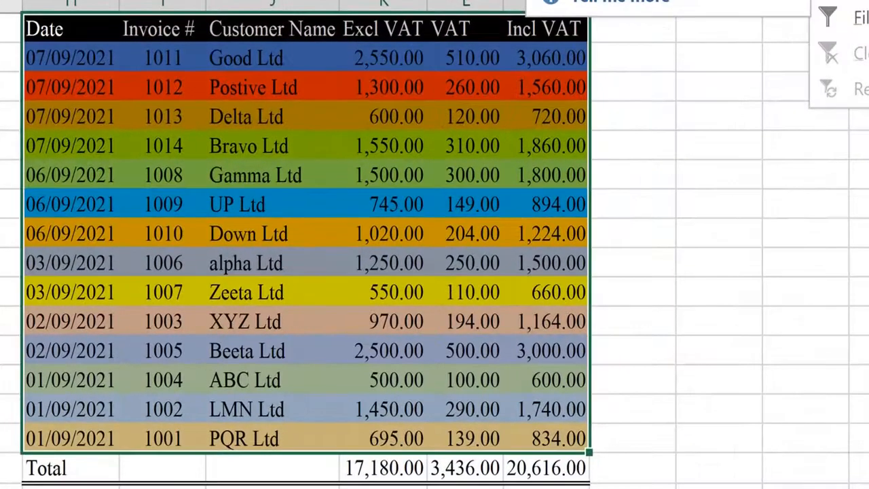
left_click(862, 1)
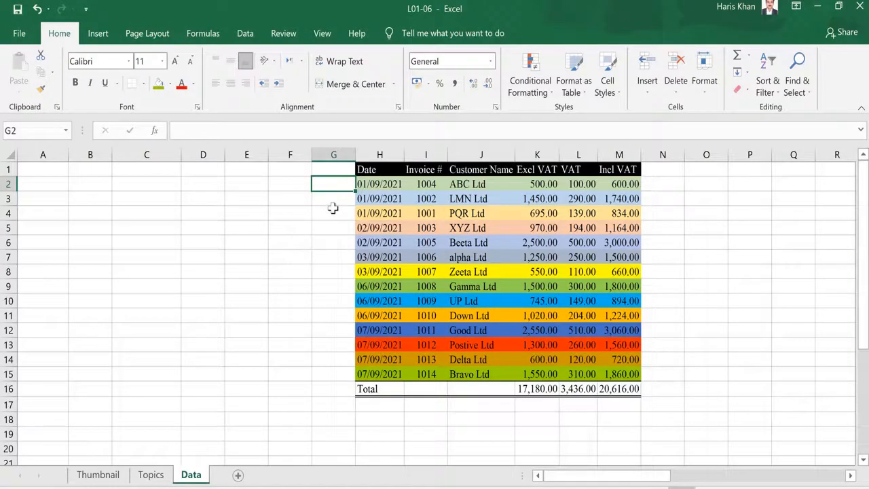
Select the invoice table from the Date header to the last Incl VAT entry, excluding the Total row.
left_click(332, 209)
left_click(373, 171)
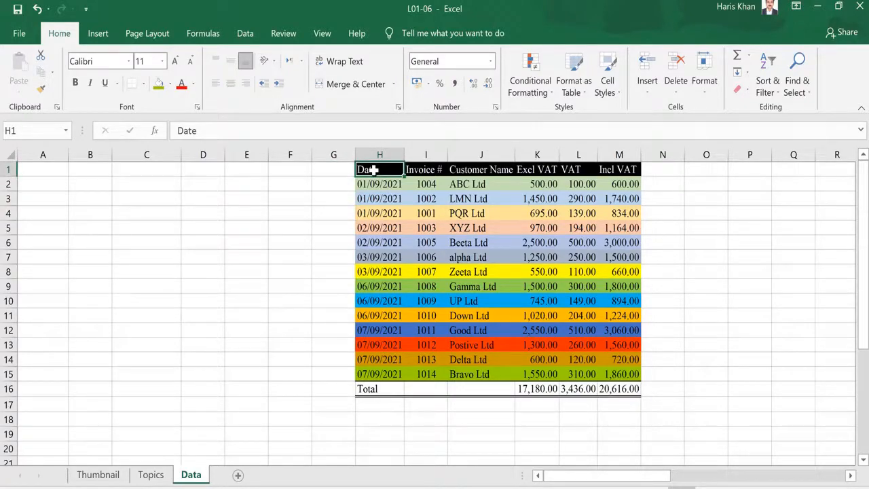
left_click_drag(373, 170, 618, 369)
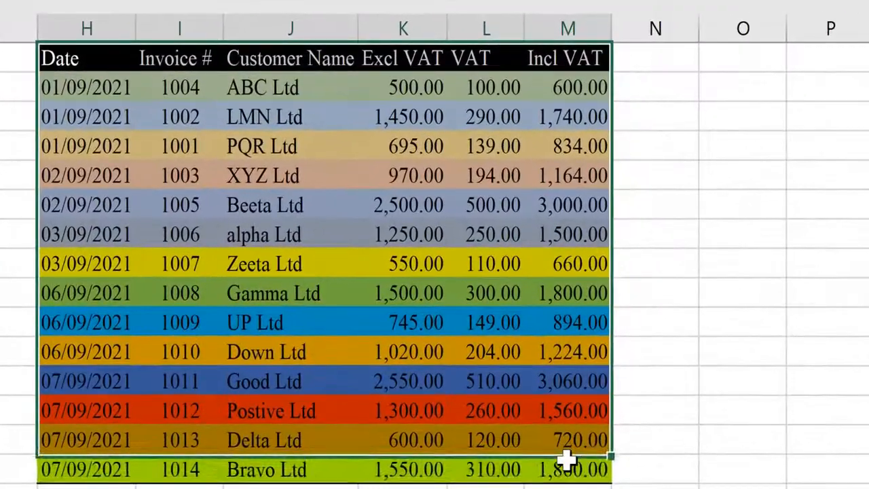
left_click_drag(567, 460, 566, 465)
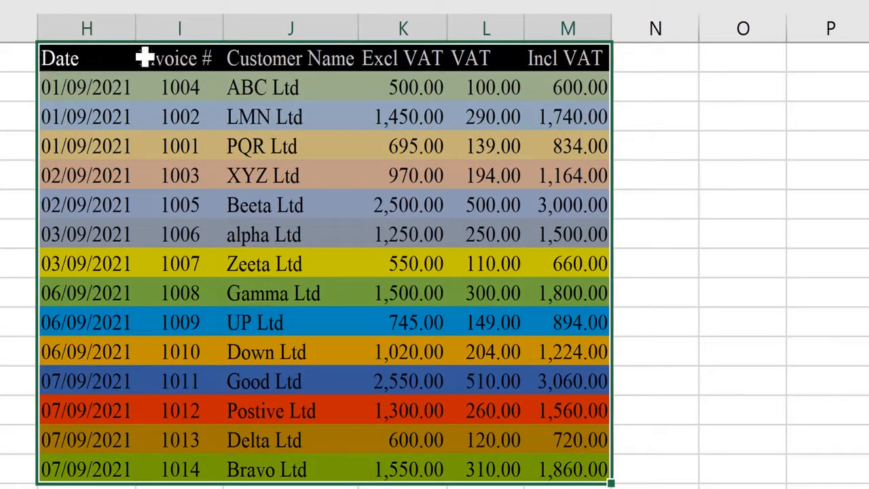
Select the invoice rows without their headers, first across all columns and again for only the Date and Invoice # columns.
left_click(64, 60)
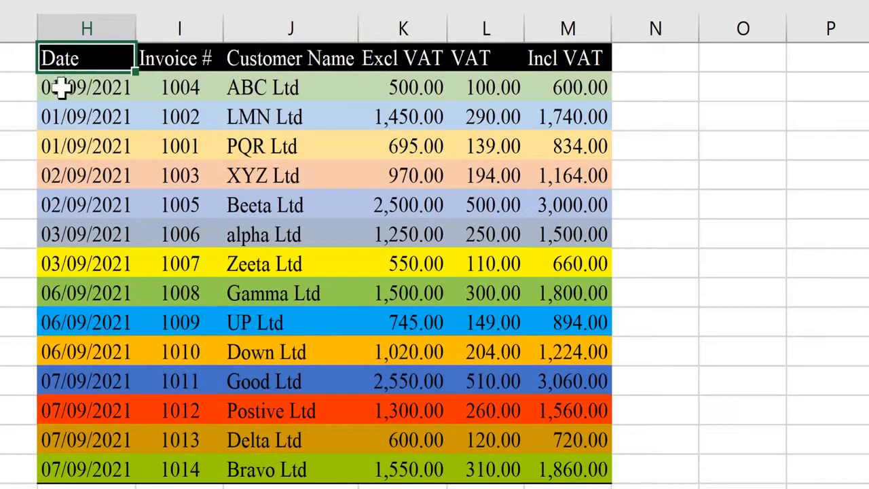
left_click_drag(61, 87, 567, 467)
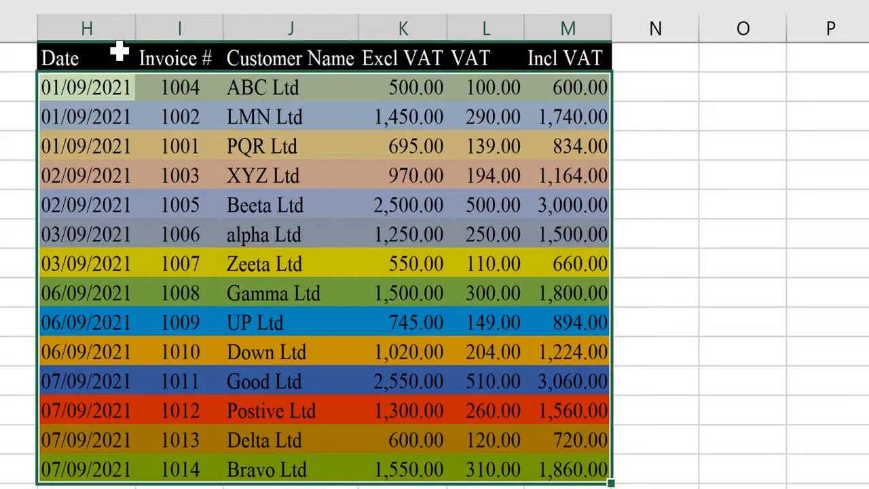
left_click(19, 352)
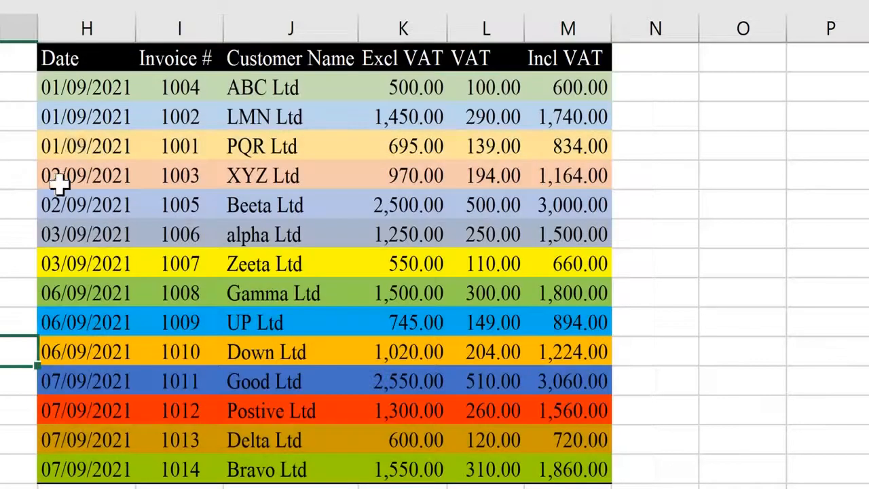
left_click(82, 85)
left_click_drag(82, 85, 154, 459)
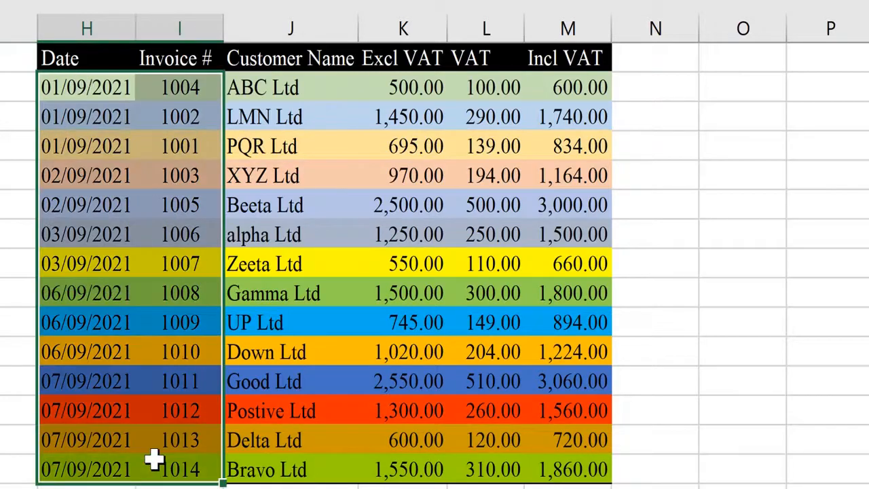
Select the invoice table with headers and without totals, and review the available date sort options.
left_click_drag(80, 68, 559, 477)
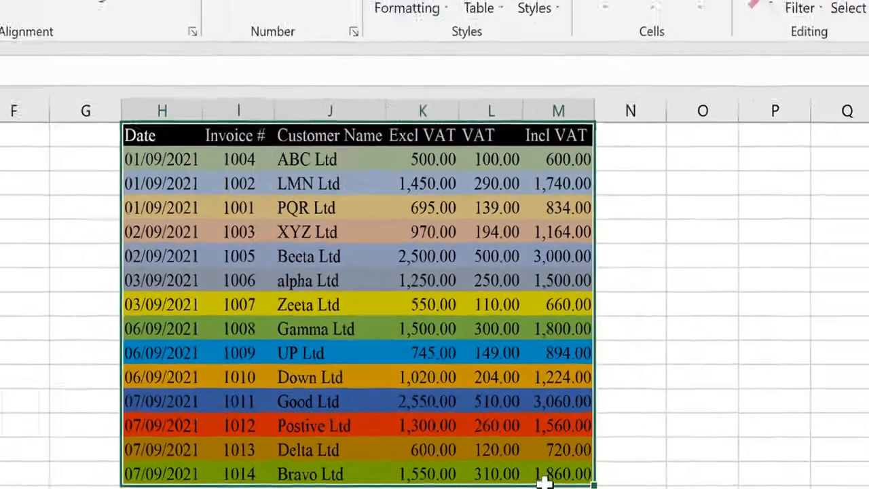
left_click(739, 95)
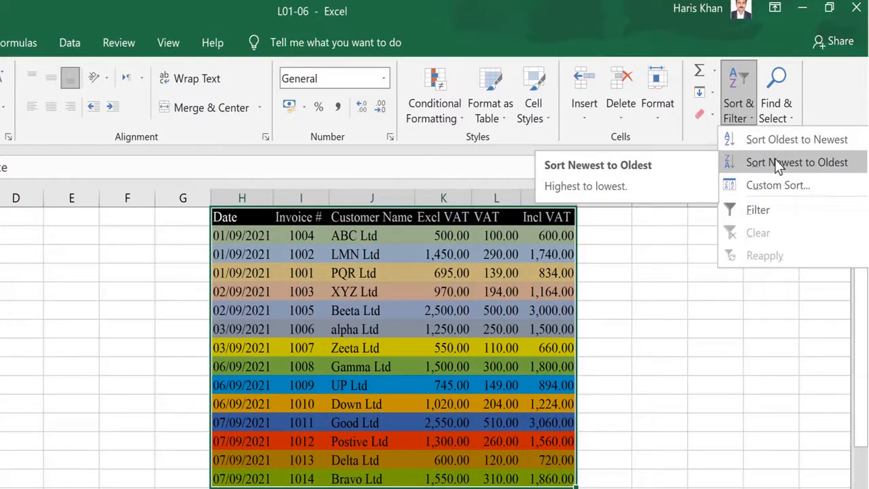
left_click(249, 192)
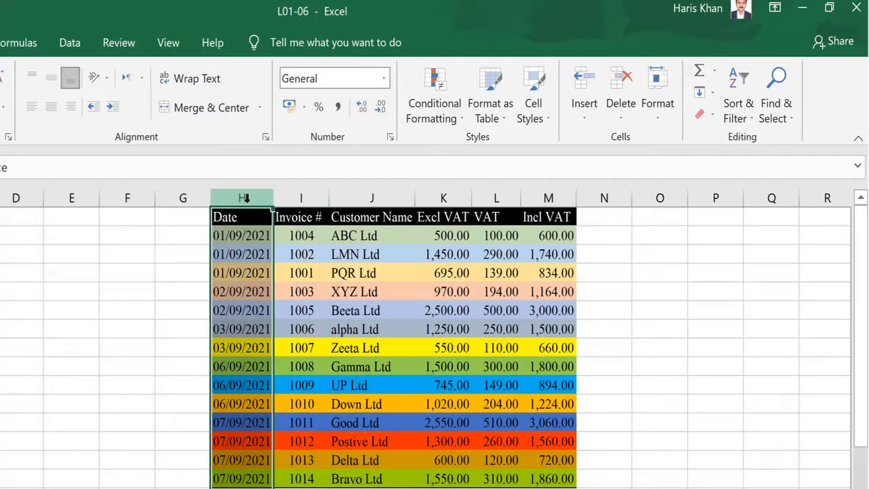
Select the invoice rows without headers and point out the Date, Invoice # and Customer Name header cells.
left_click(249, 234)
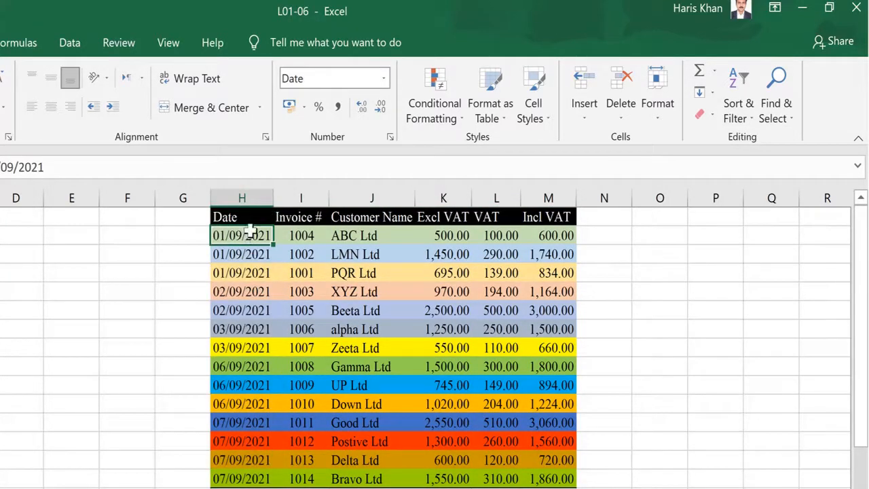
mouse_move(249, 235)
left_mouse_down()
mouse_move(306, 446)
mouse_move(387, 486)
mouse_move(543, 475)
left_mouse_up()
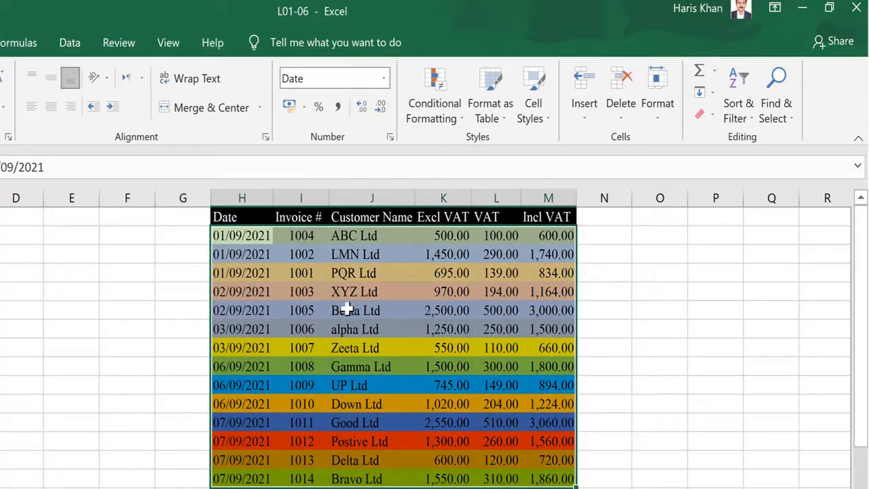
left_click(231, 234)
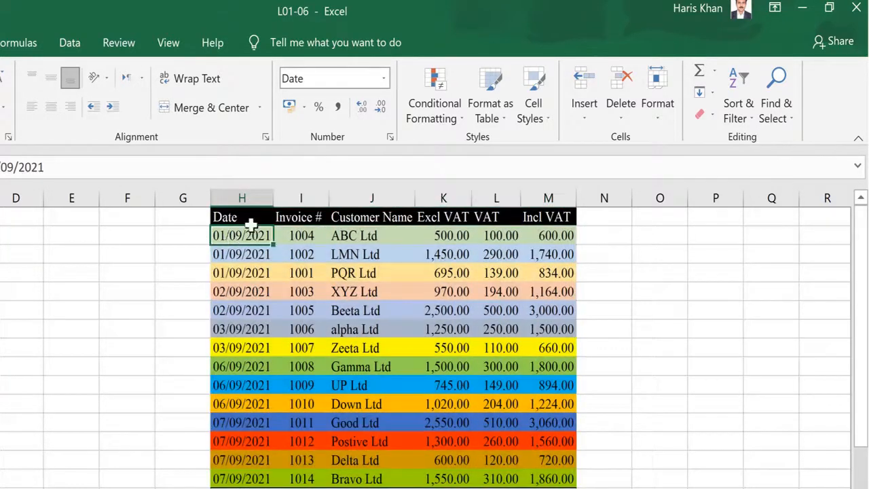
left_click(245, 218)
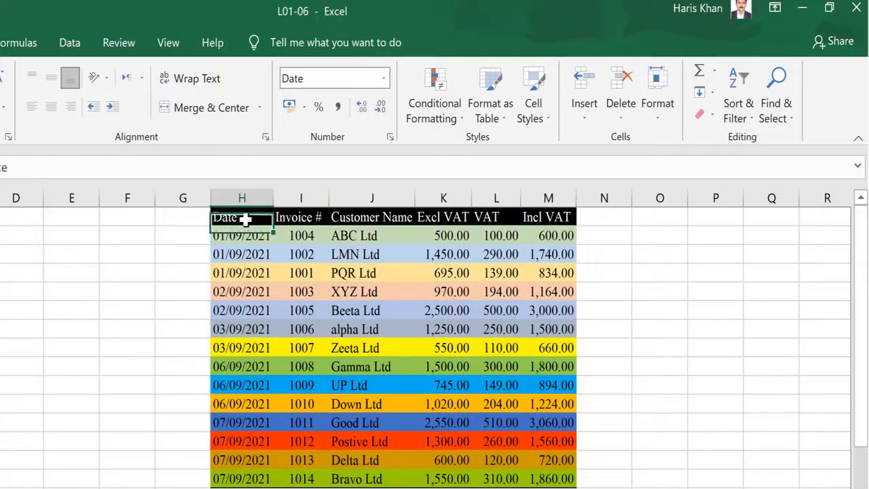
left_click(306, 220)
left_click(353, 220)
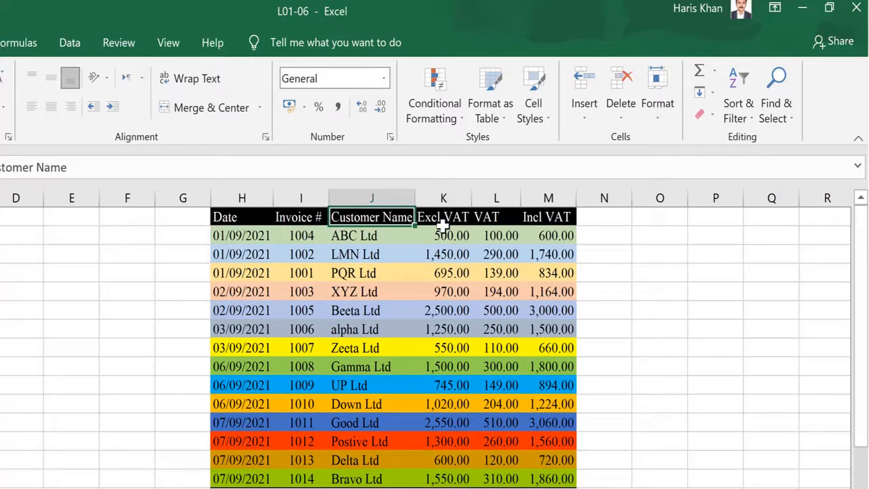
left_click(243, 236)
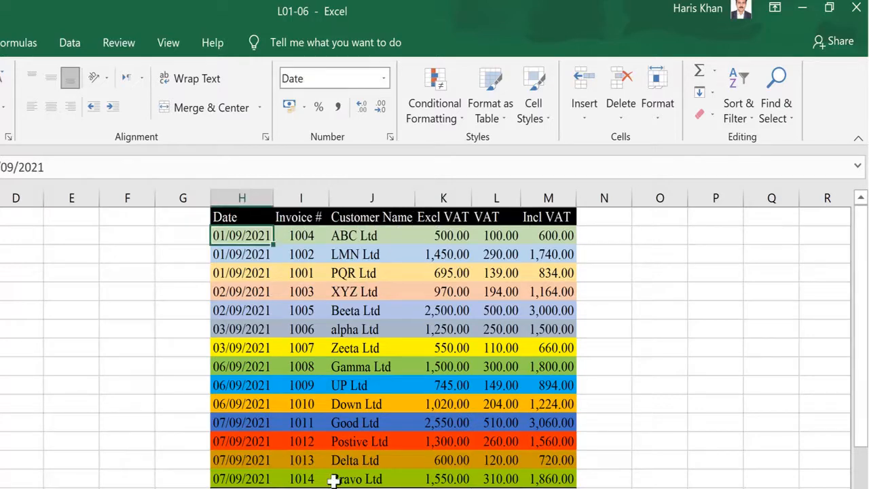
Select the Date column from its header to the last invoice and extend the selection across to Incl VAT.
key("Up")
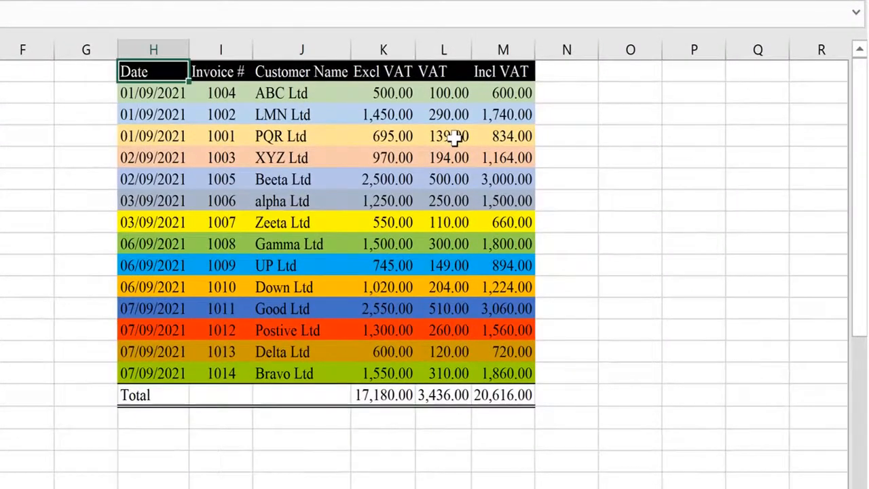
key("ctrl+shift+Down")
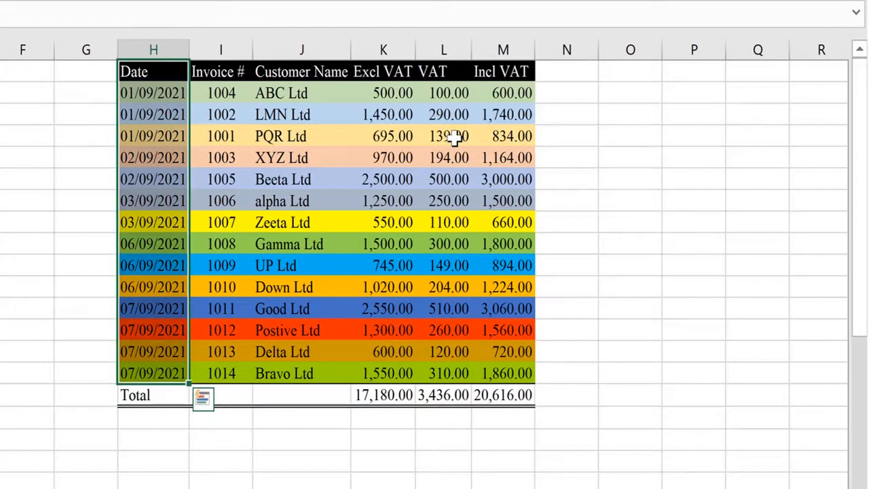
key("Down")
key("Up")
key("ctrl+shift+Down")
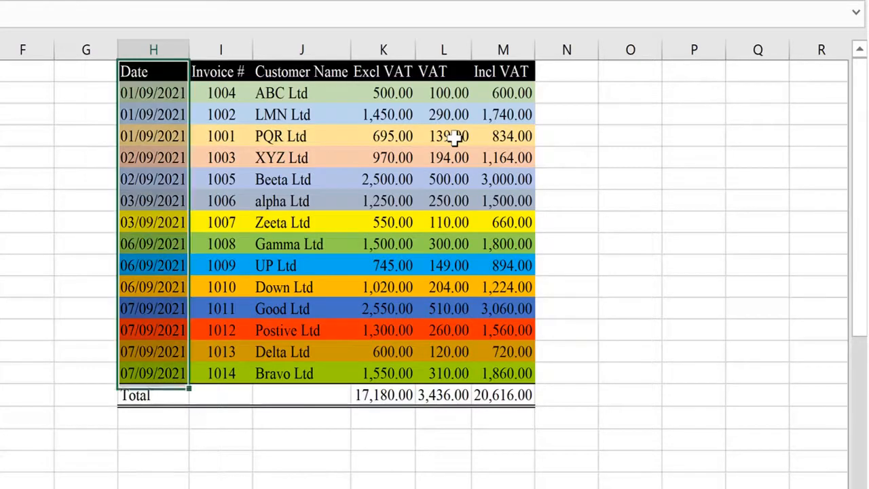
key("shift+Up")
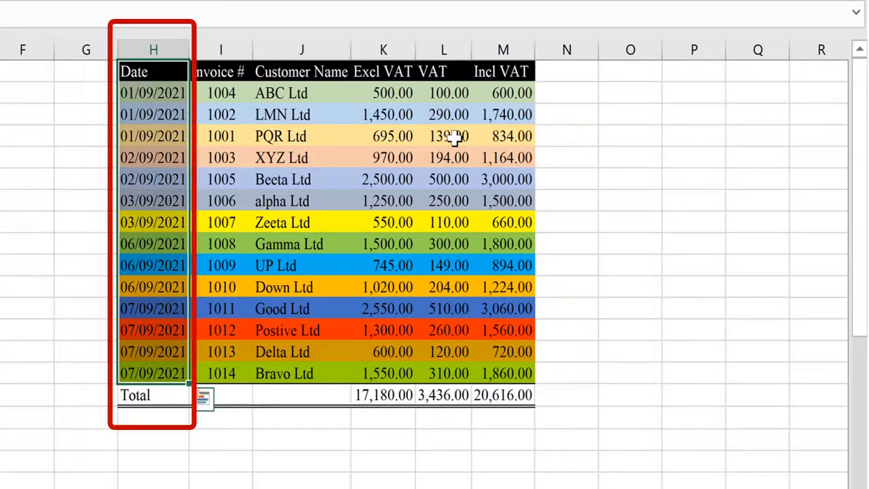
key("ctrl+shift+Right")
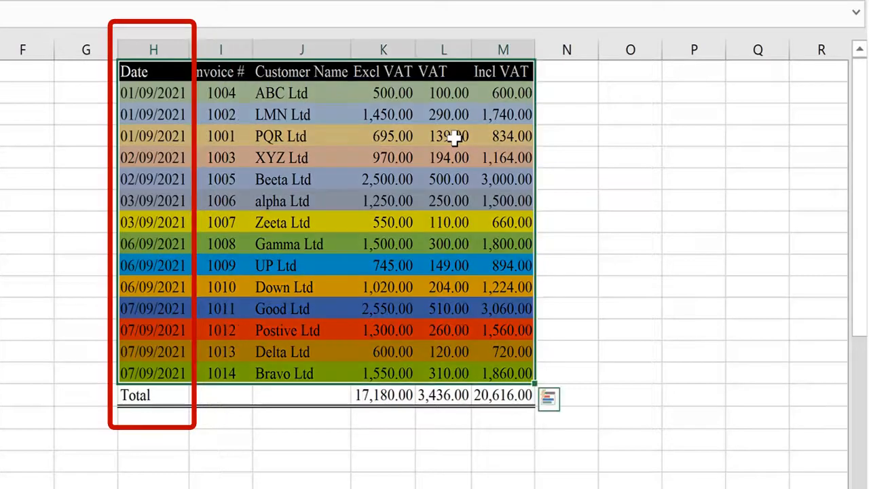
Sort only the Date column from newest to oldest, continuing with the current selection instead of expanding it.
key("ctrl+shift+Left")
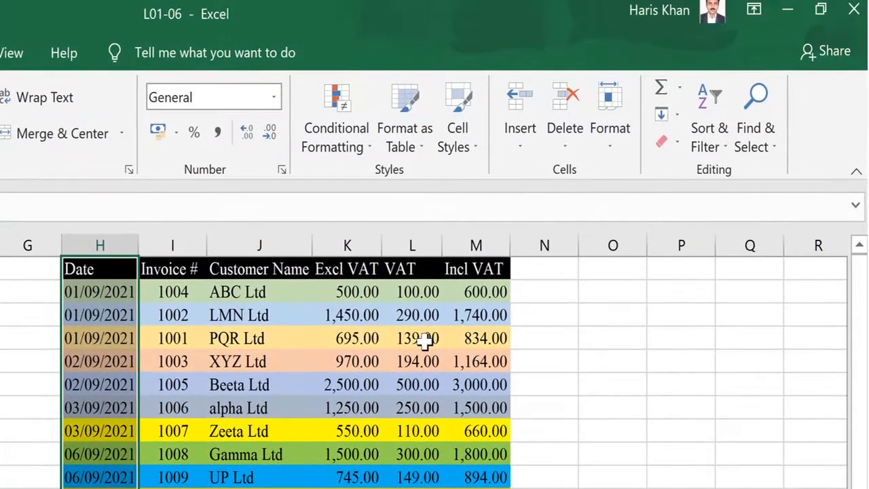
key("Up")
key("ctrl+shift+Down")
left_click(722, 141)
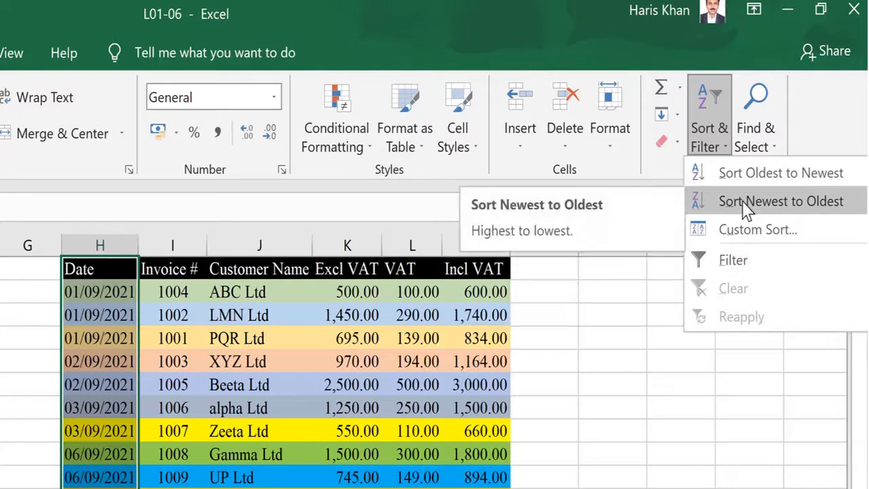
left_click(769, 203)
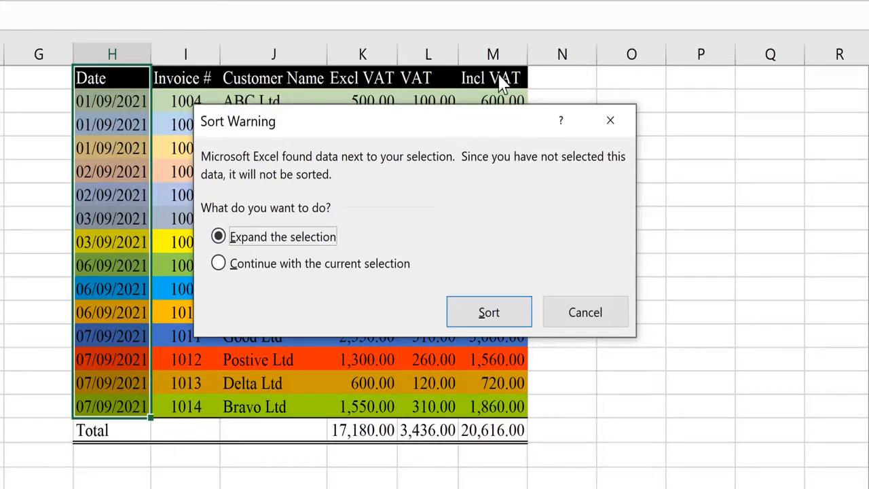
left_click(255, 269)
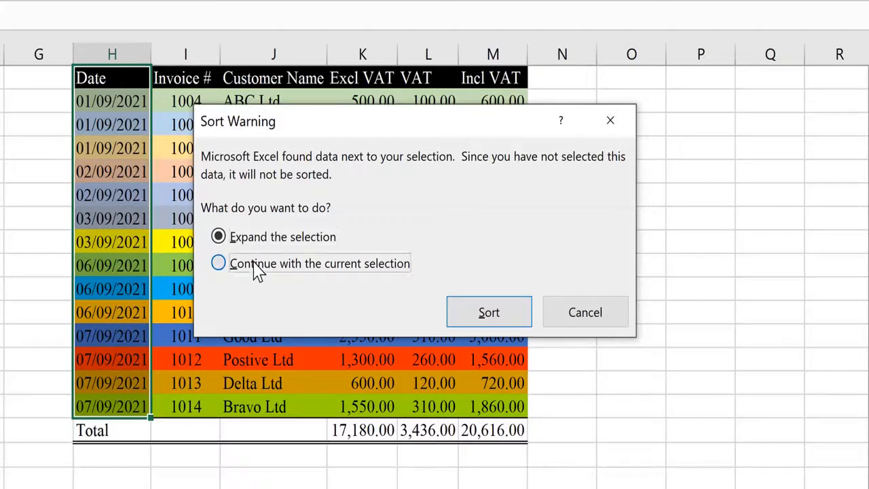
left_click(477, 311)
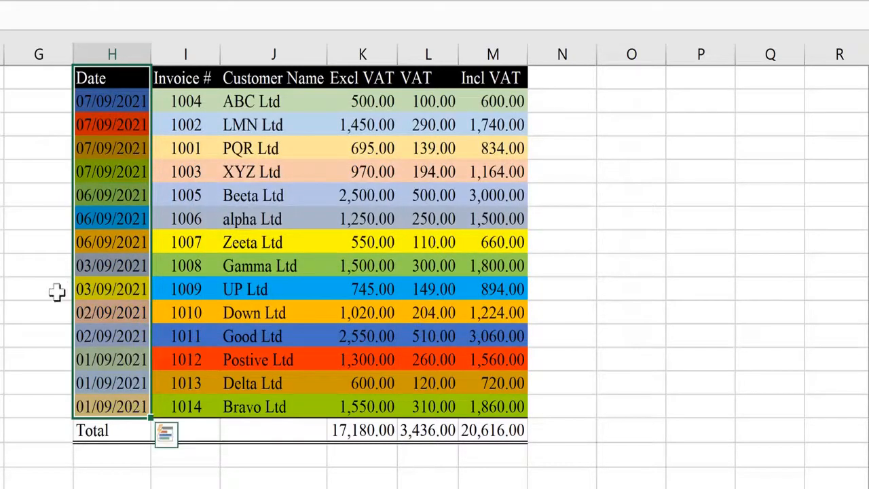
Compare the reordered dates with the invoice numbers beside them, down to invoice 1012.
left_click(9, 285)
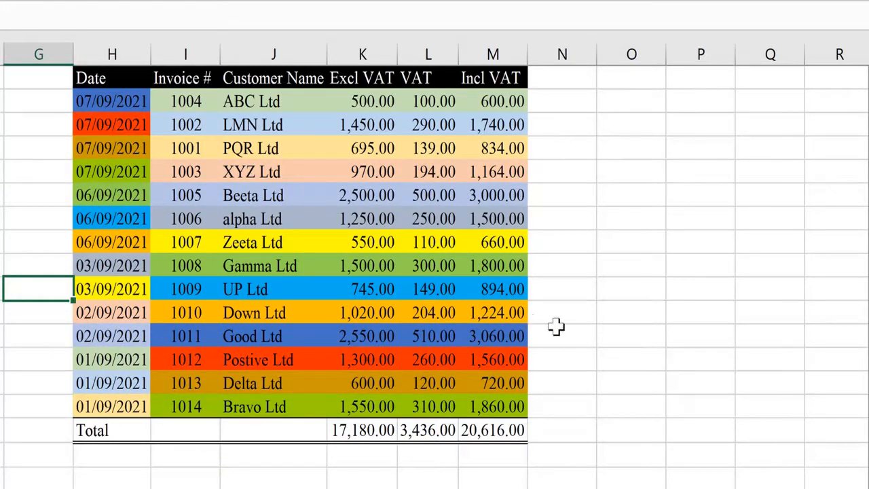
key("Down")
key("Down")
key("Down")
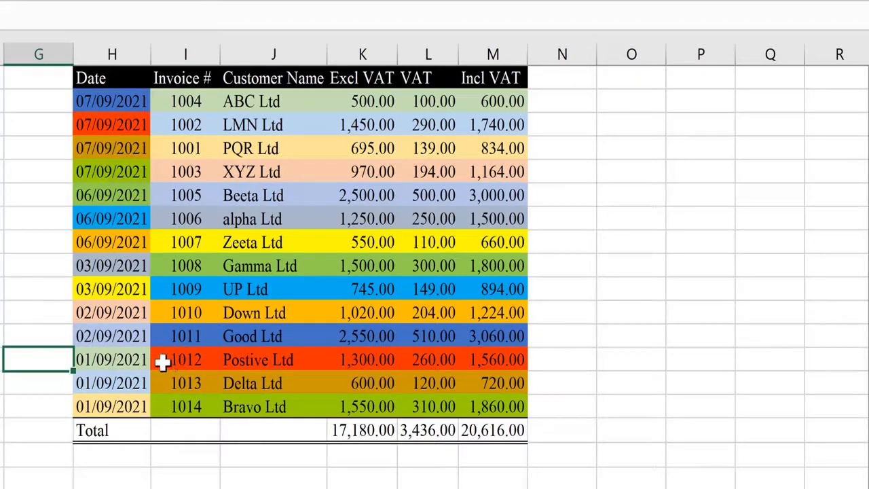
left_click(165, 361)
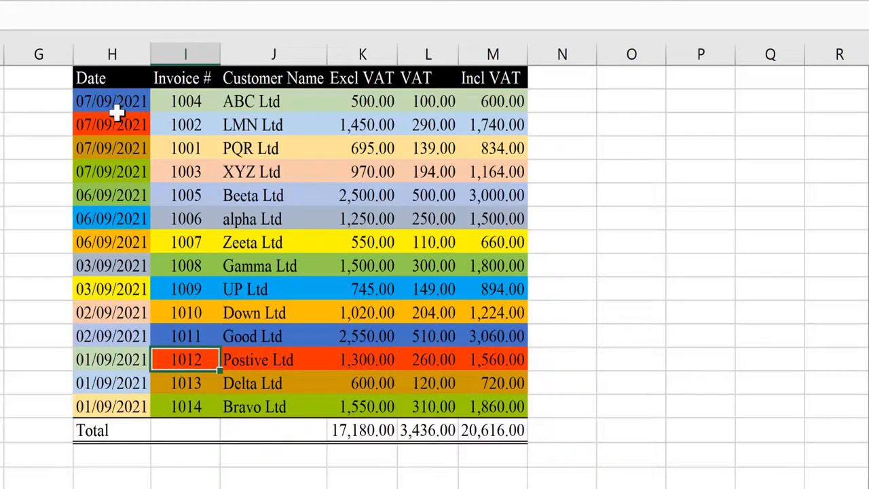
Undo the Date-only sort and select the invoice rows across all columns, without headers or totals.
key("ctrl+z")
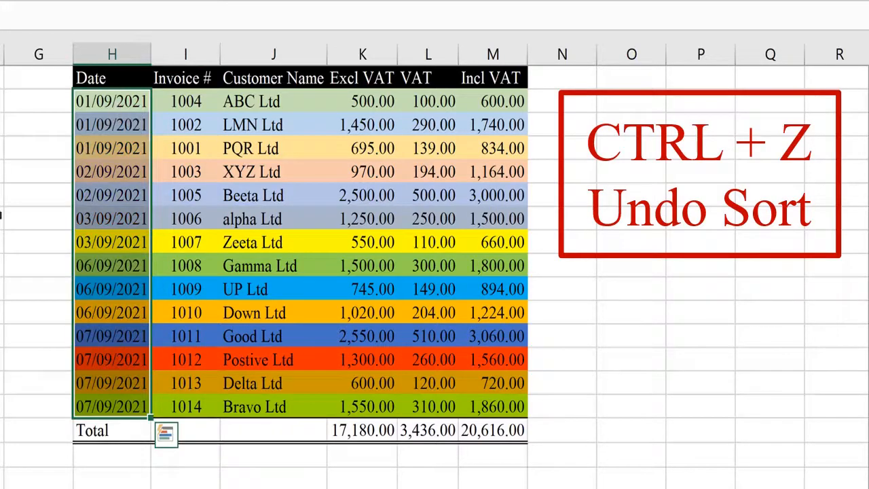
left_click_drag(129, 101, 495, 399)
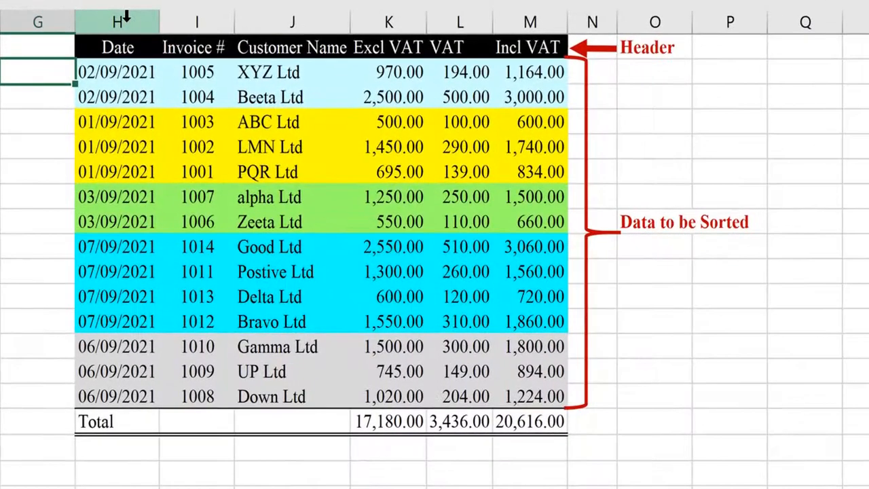
Select the entire Date and Invoice # columns, view the available sort options, and clear the selection.
left_click(126, 17)
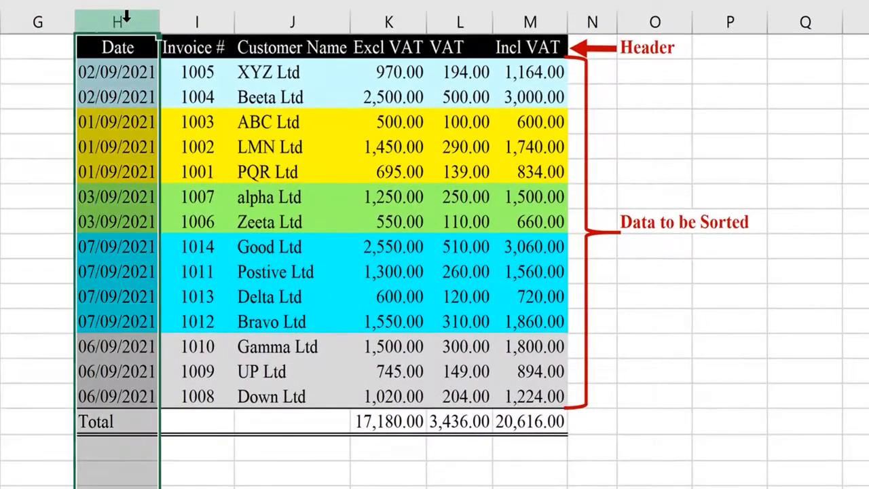
left_click(204, 22, "ctrl")
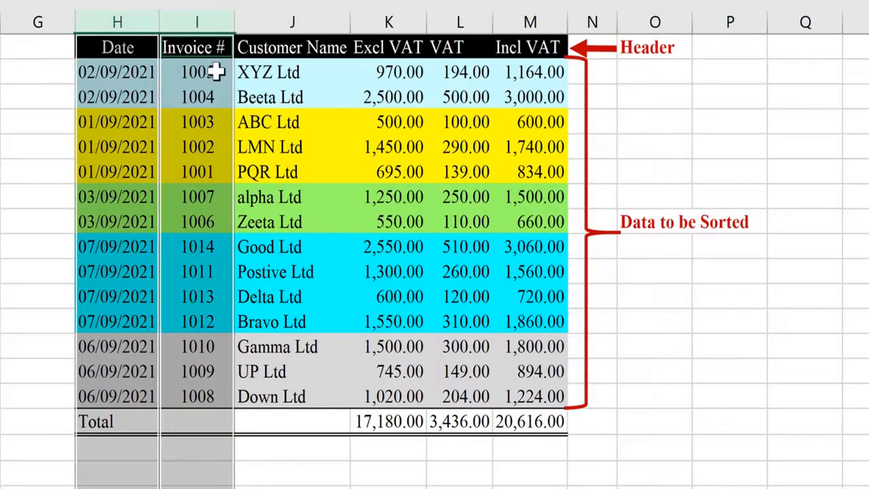
left_click(789, 11)
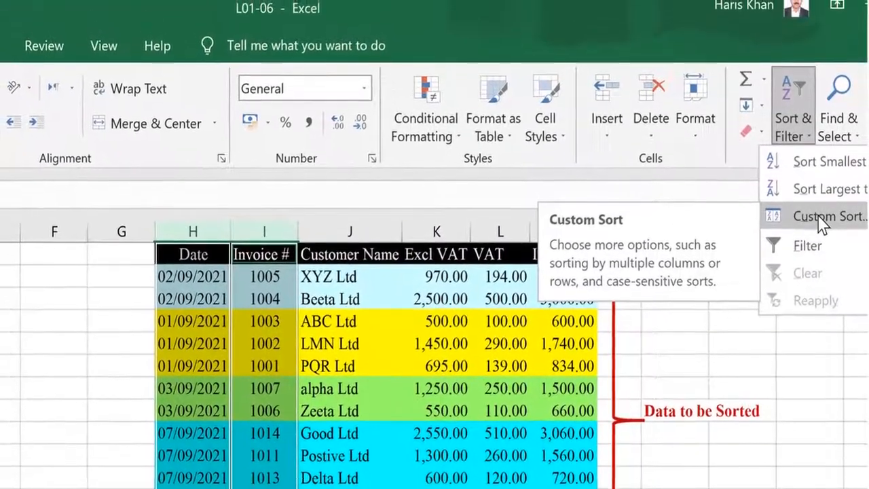
left_click(105, 315)
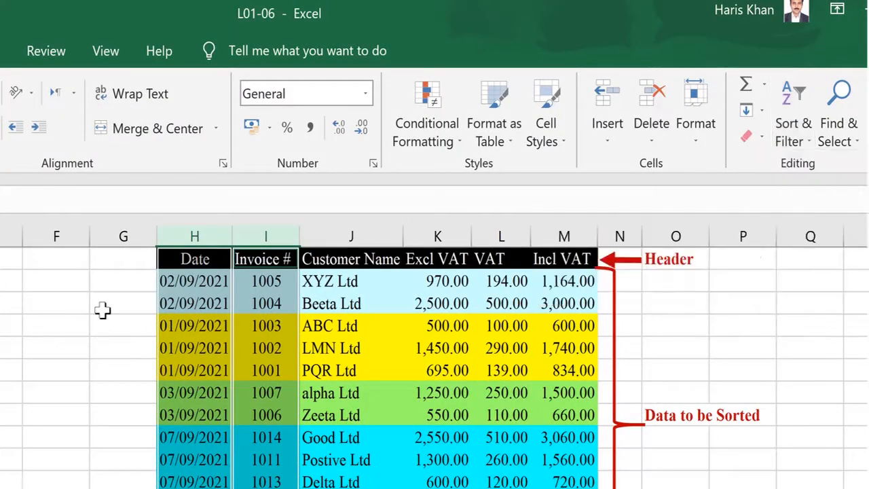
left_click(122, 281)
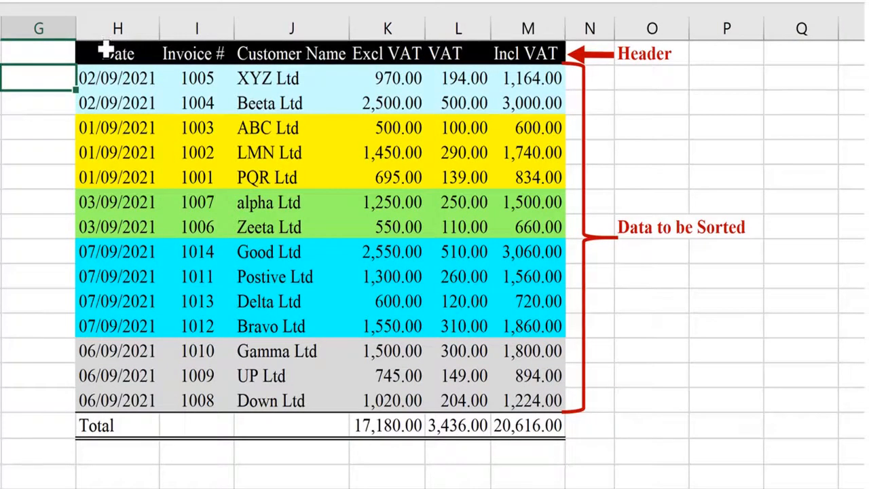
Point out the Date header and the Header label, and select the invoice rows without headers or totals.
left_click(105, 49)
left_click(617, 47)
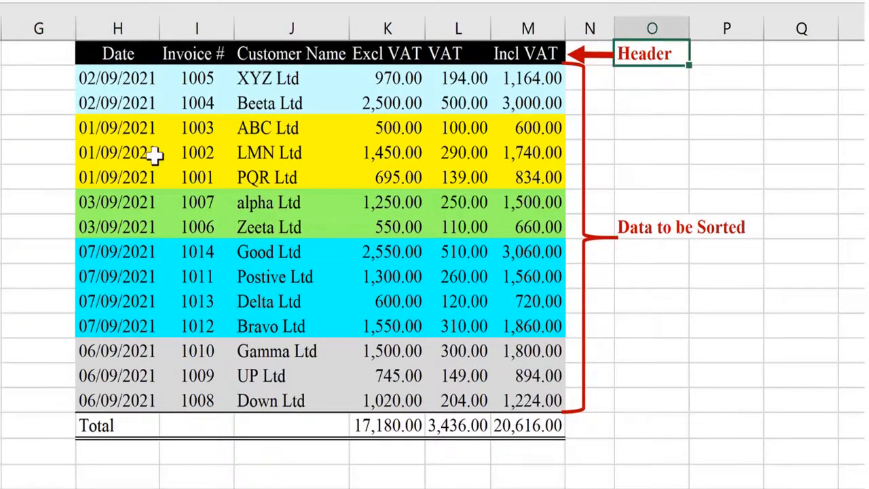
left_click_drag(103, 80, 543, 387)
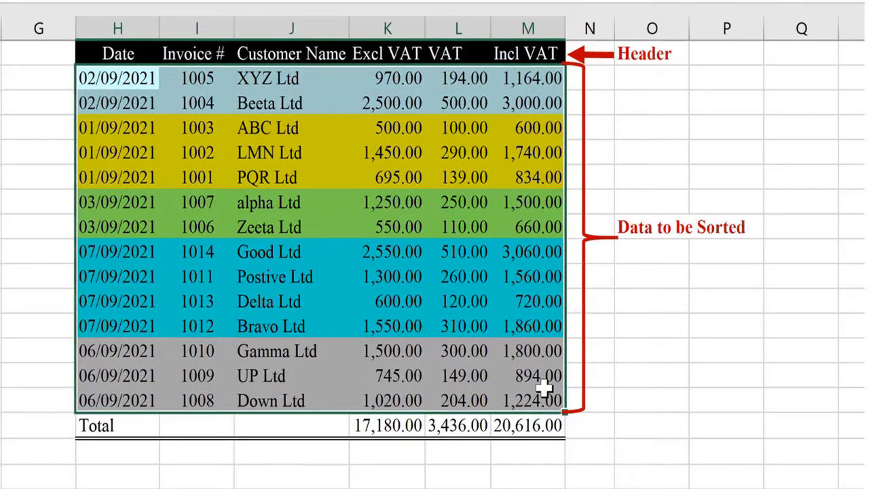
key("Up")
key("Down")
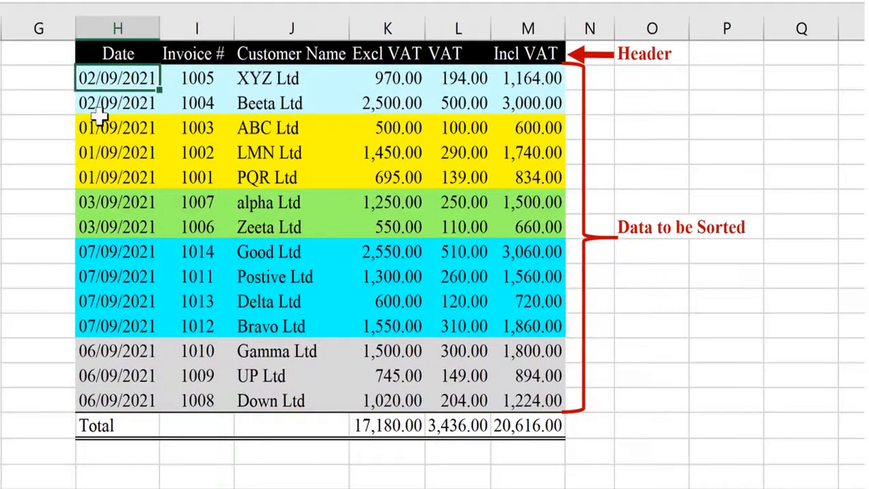
Select the invoice table with headers but without the Total row, and reselect only the rows beneath the headers.
key("Up")
key("ctrl+shift+Right")
key("ctrl+shift+Down")
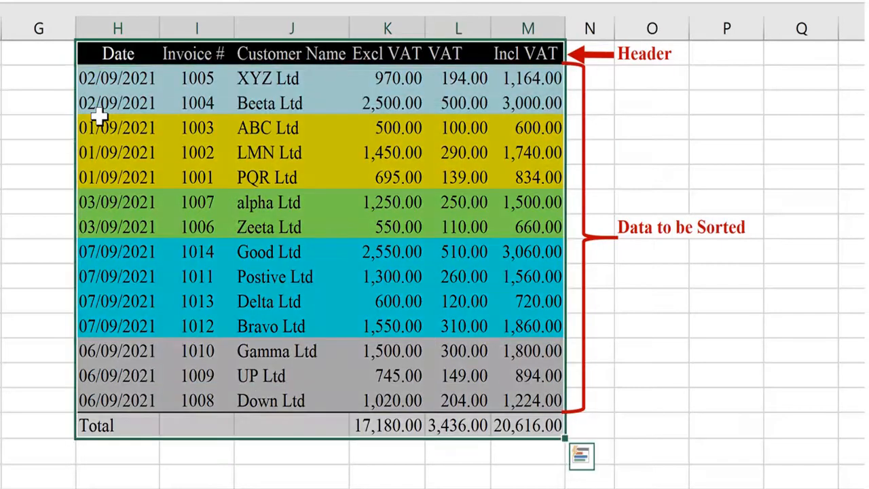
key("shift+Up")
key("Down")
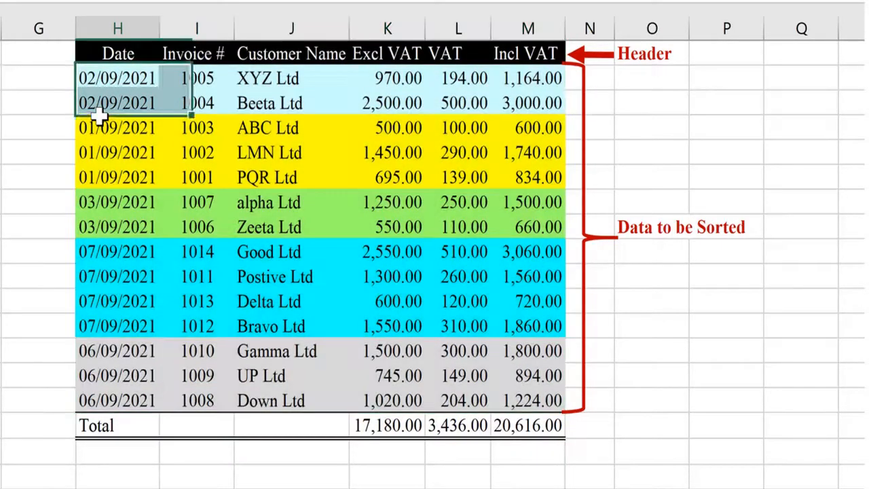
key("ctrl+shift+Right")
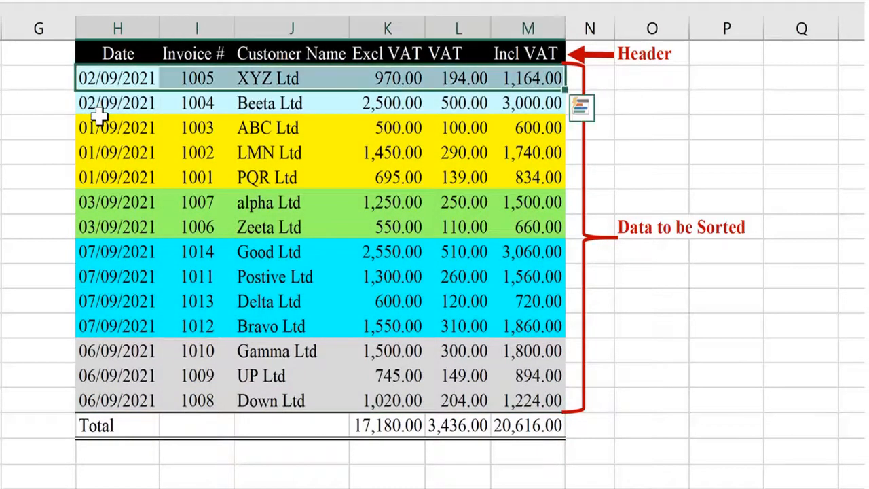
key("ctrl+shift+Down")
key("shift+Up")
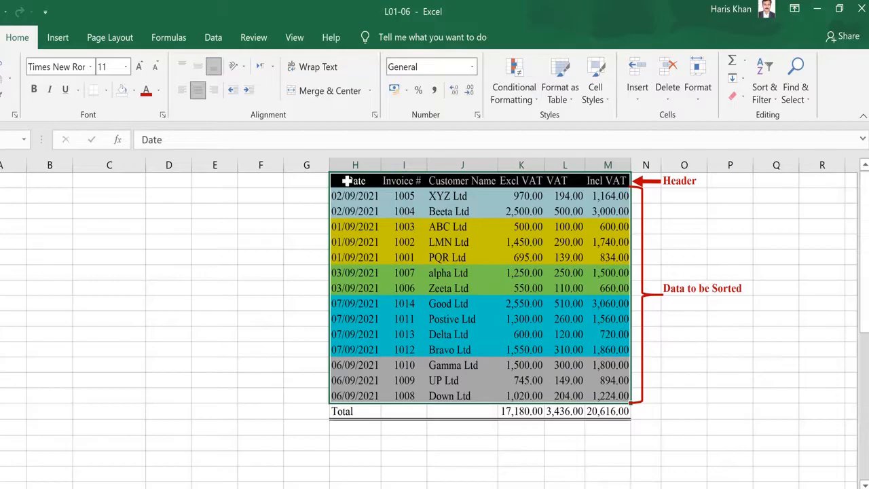
Select the invoice table from the Date header to the last invoice, excluding the Total row, and open the custom sort settings.
left_click(347, 181)
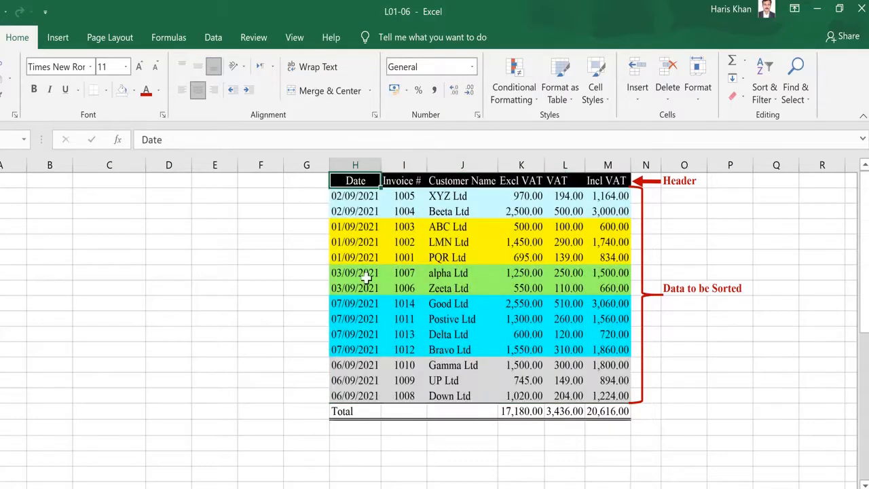
key("ctrl+shift+Down")
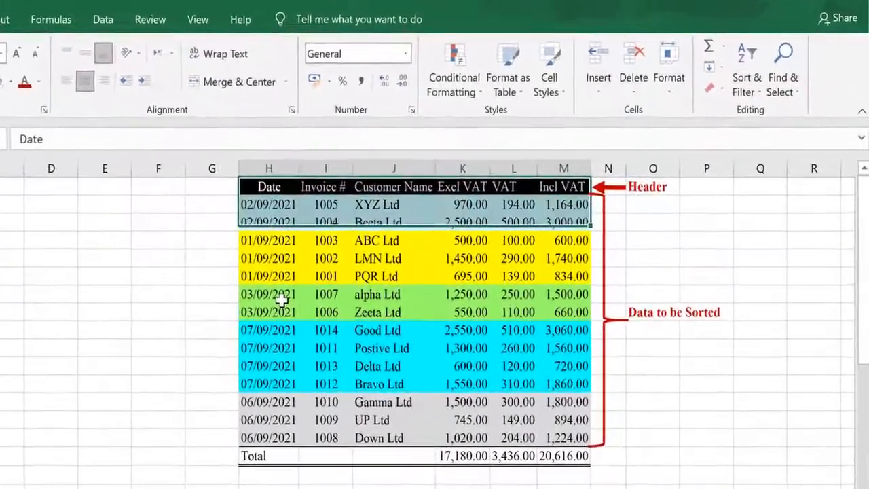
key("shift+Up")
left_click(756, 93)
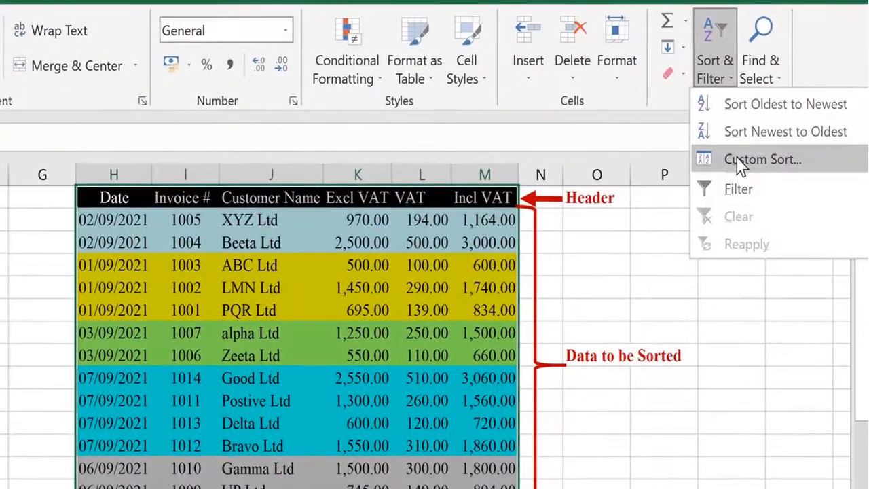
left_click(740, 159)
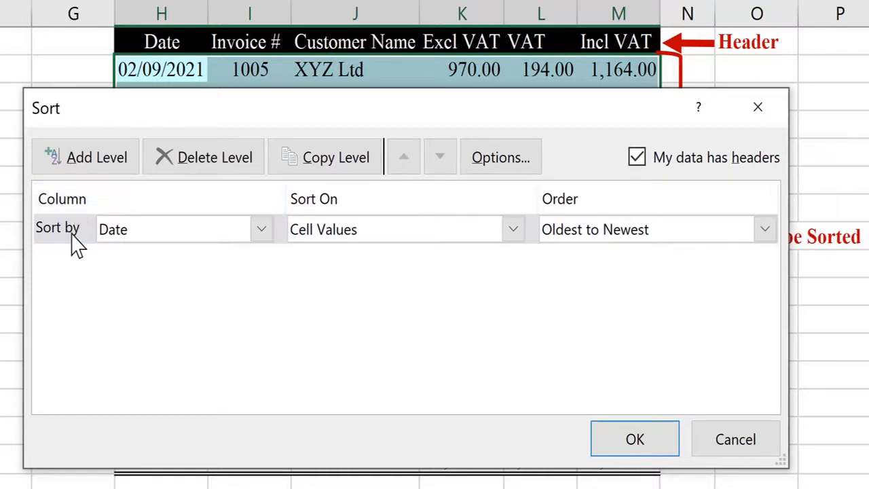
Sort the invoice table by Invoice # on Cell Values, ordered Largest to Smallest.
left_click(262, 229)
left_click(218, 287)
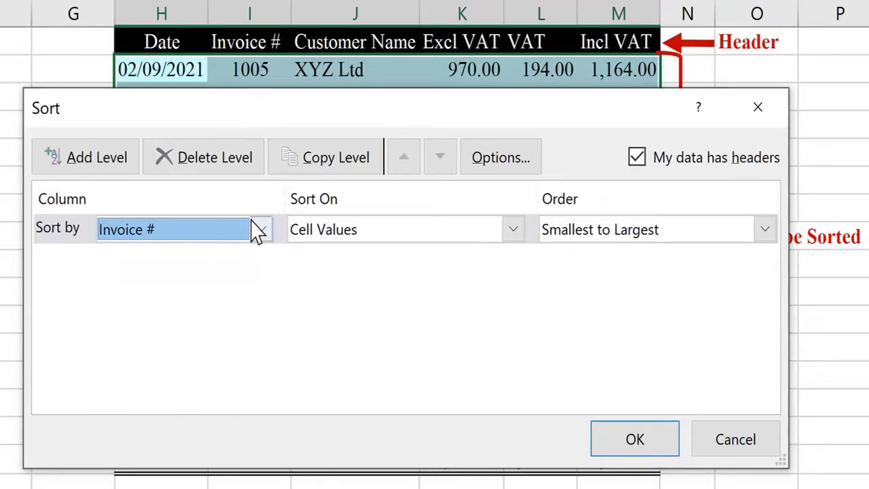
left_click(513, 230)
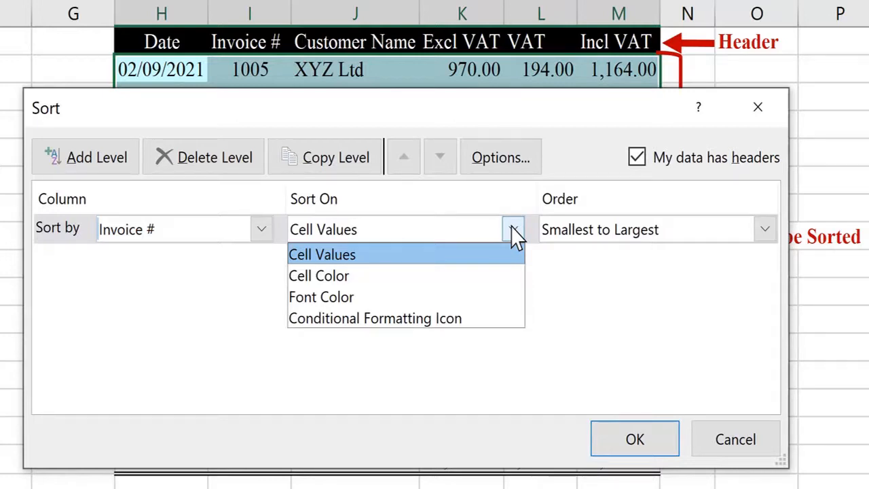
left_click(326, 256)
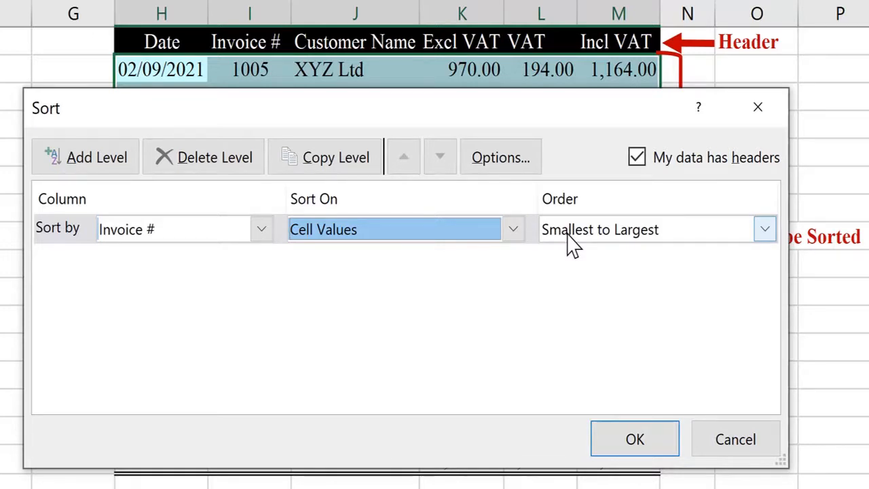
left_click(765, 231)
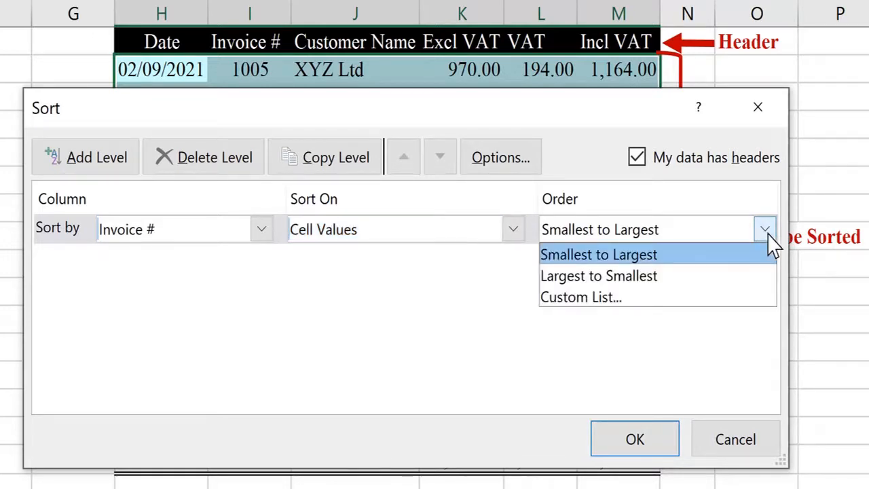
left_click(613, 277)
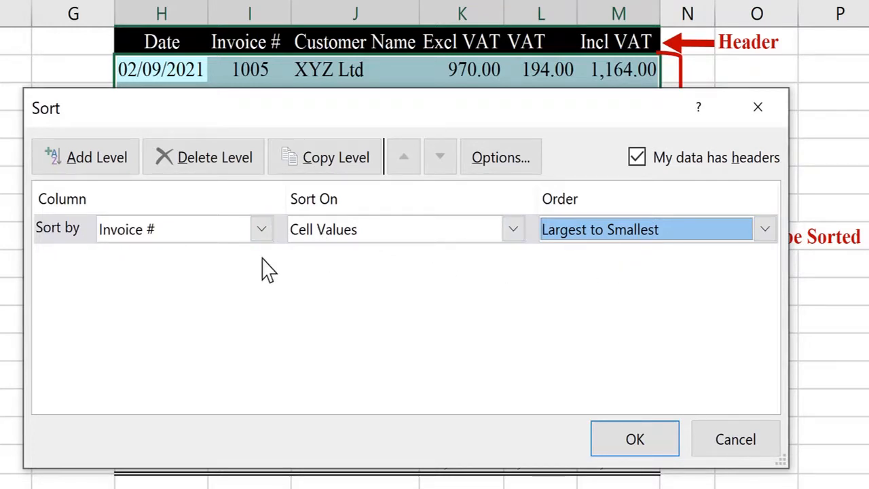
left_click(632, 439)
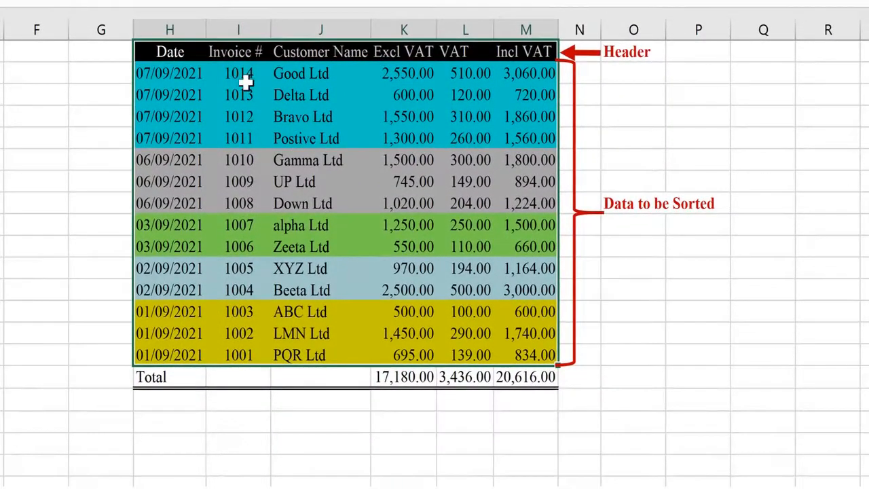
Check the order of the invoice numbers in the Invoice # column.
left_click(245, 79)
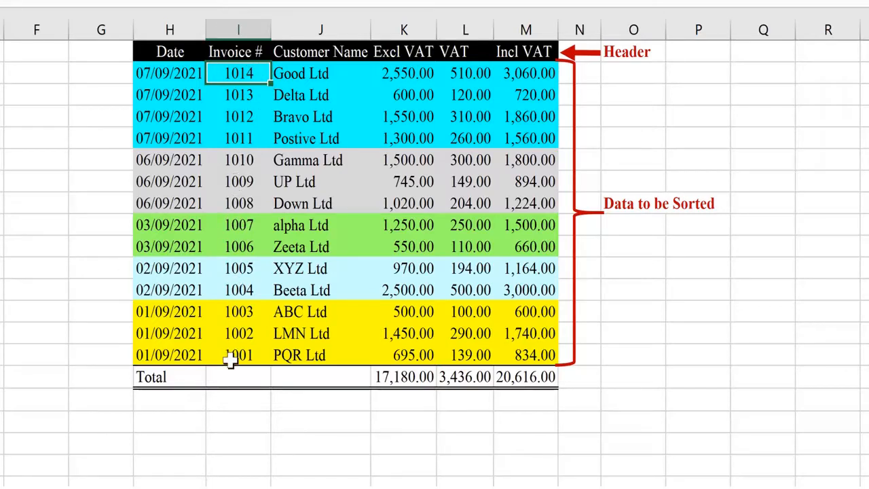
left_click(242, 26)
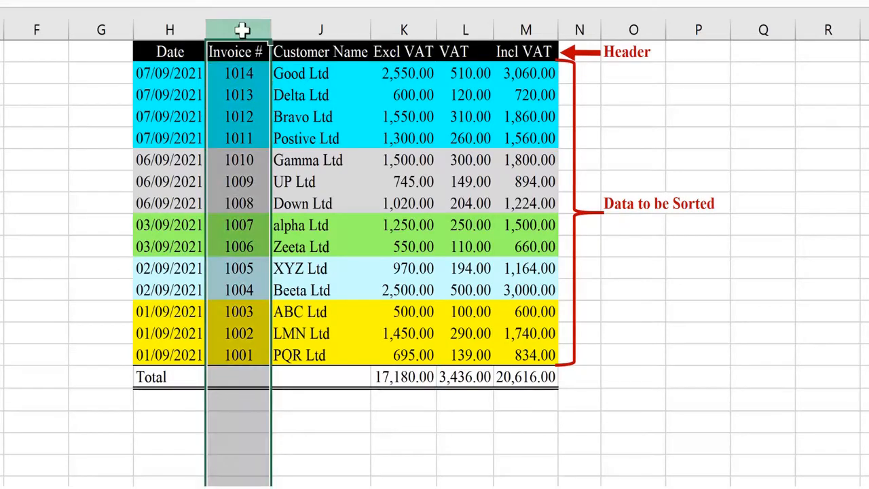
left_click(241, 76)
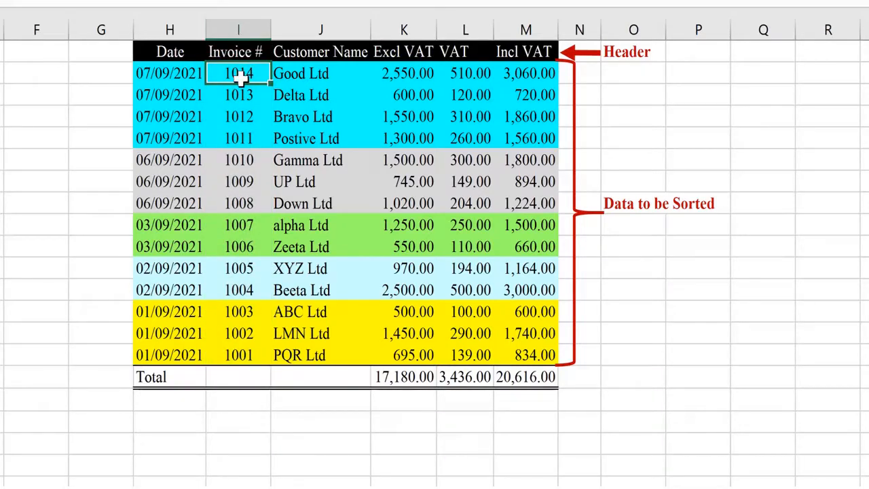
Check the last invoice number, reopen the custom sort settings for the invoice table, and turn off "My data has headers".
left_click(246, 358)
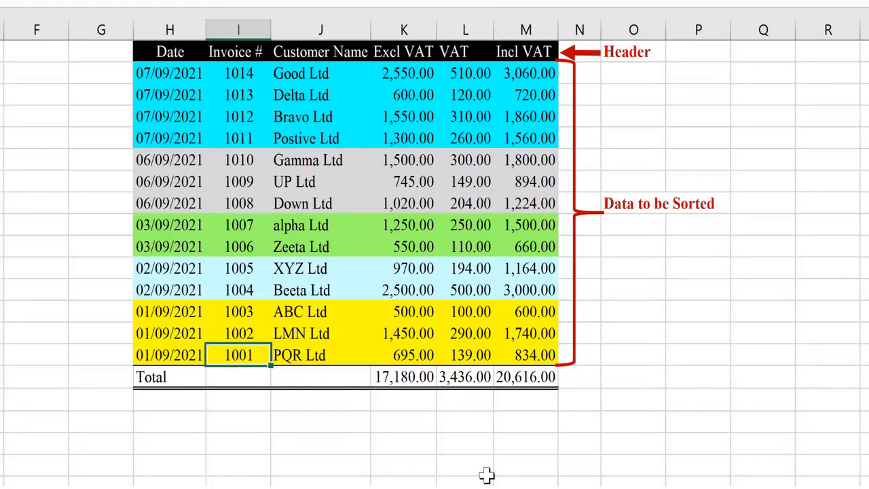
key("ctrl+z")
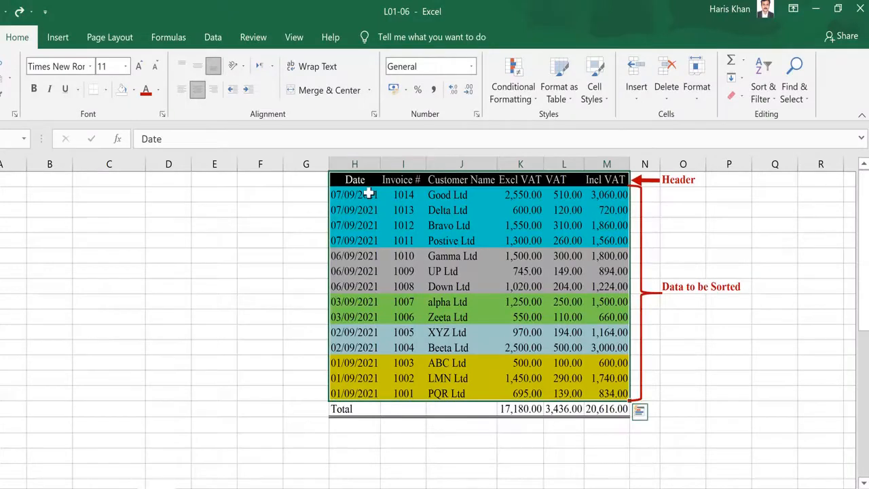
left_click(771, 102)
left_click(782, 154)
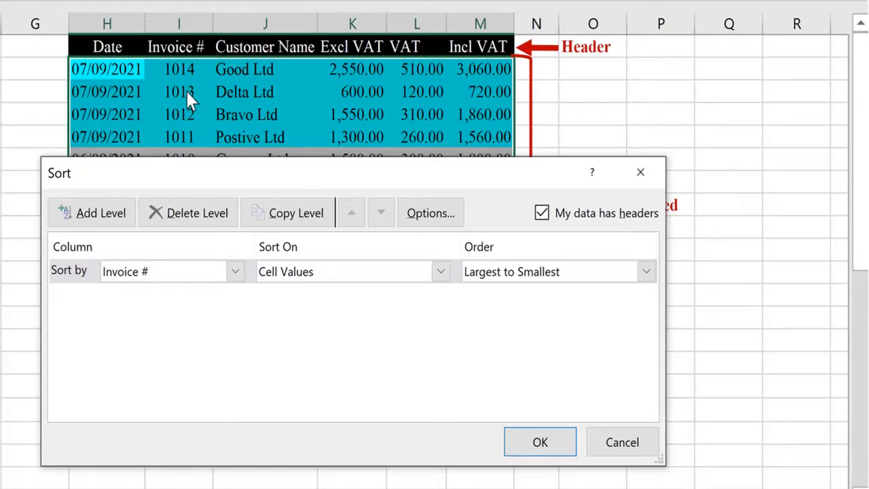
left_click(541, 216)
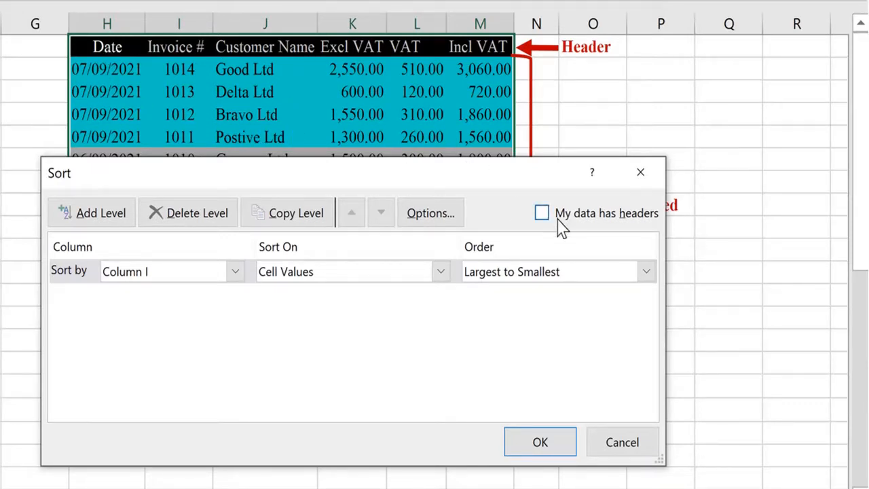
left_click(541, 214)
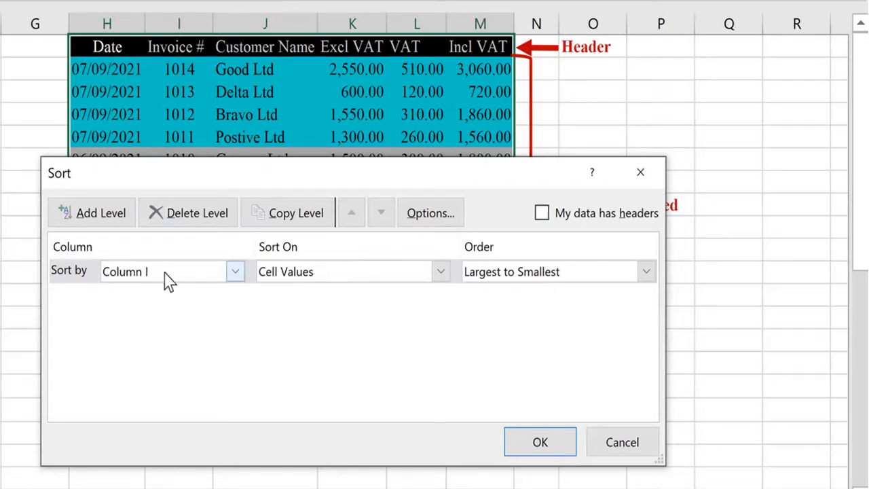
Sort the selected range by Column I on Cell Values, Smallest to Largest, with the header row treated as data.
left_click(235, 278)
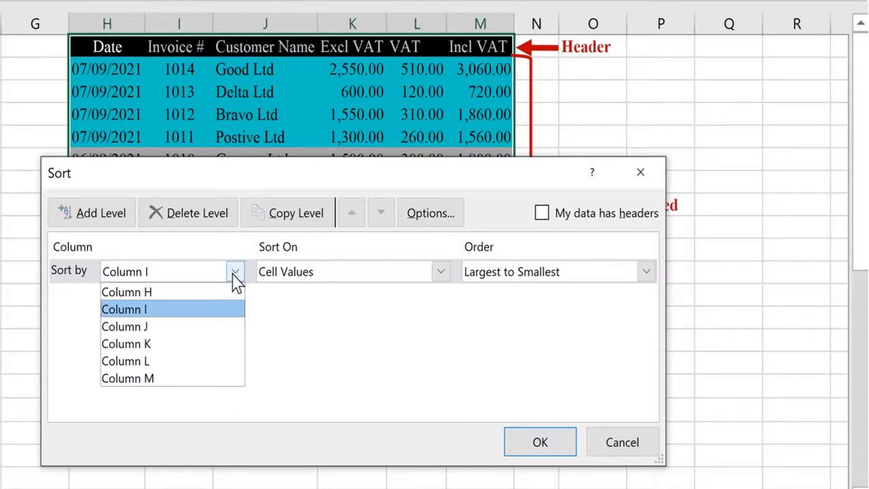
left_click(235, 278)
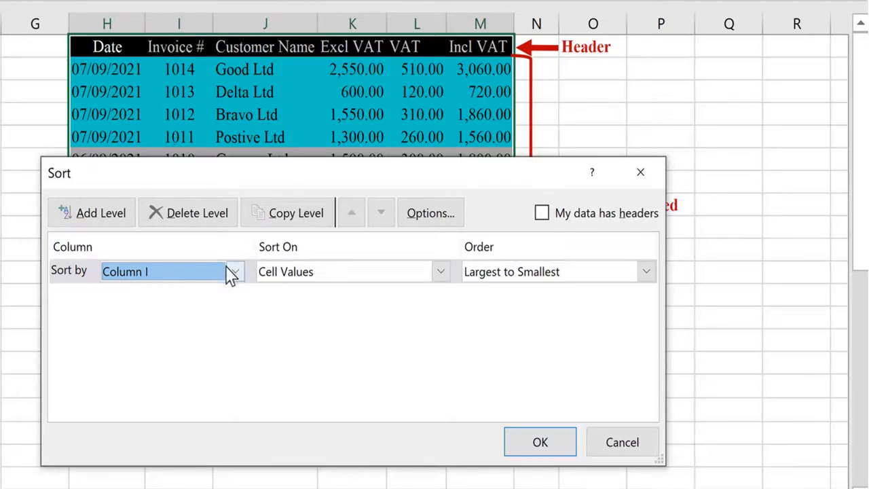
left_click(647, 272)
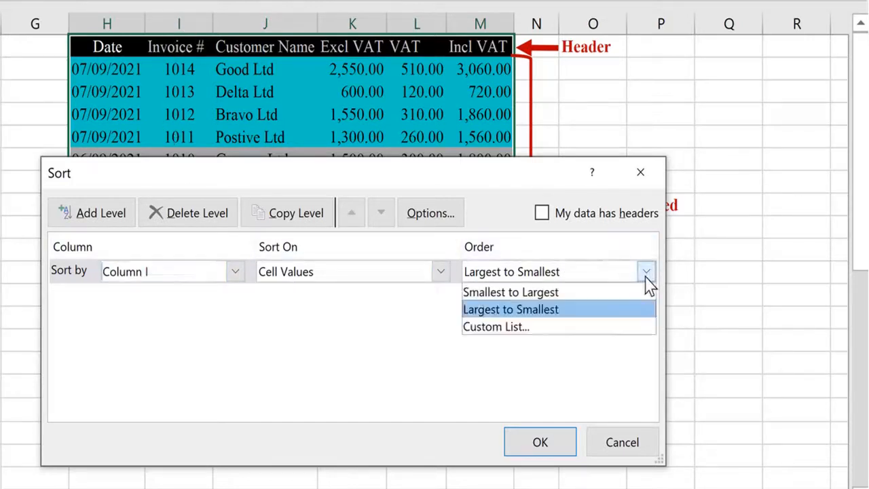
left_click(563, 293)
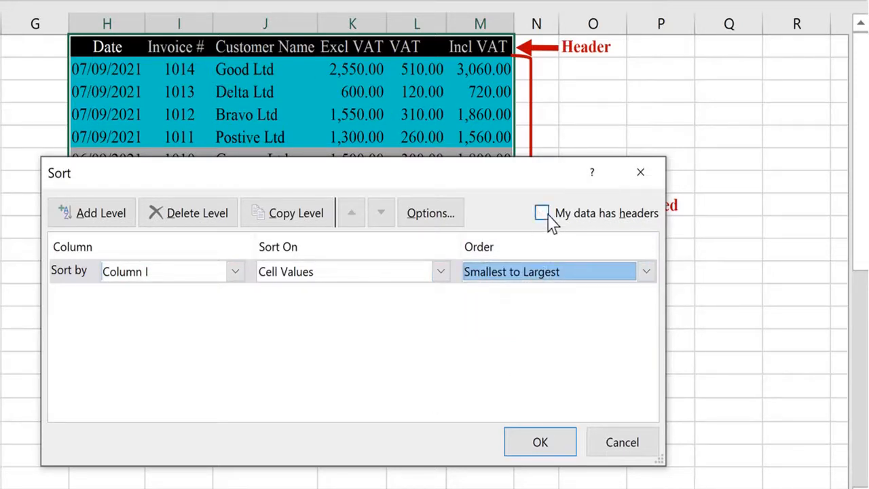
left_click(536, 445)
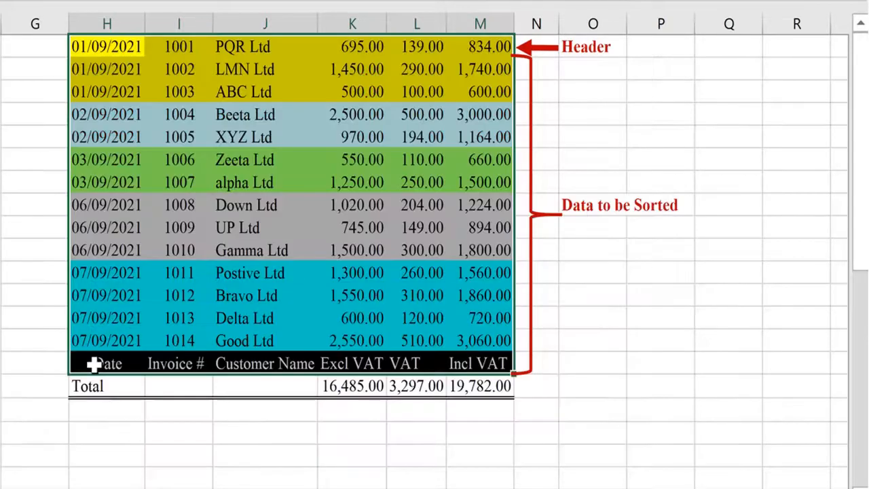
left_click(126, 362)
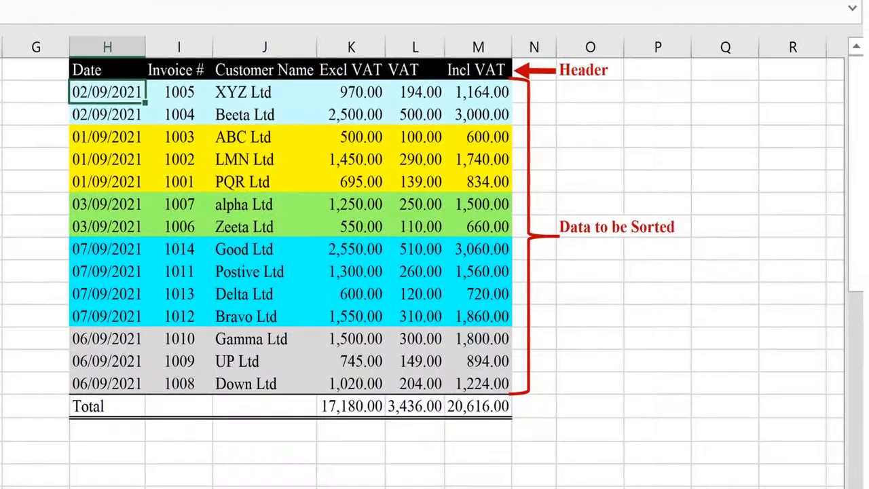
Examine the order of the dates in the Date column across the coloured date groups.
key("Down")
key("Up")
key("Left")
key("Right")
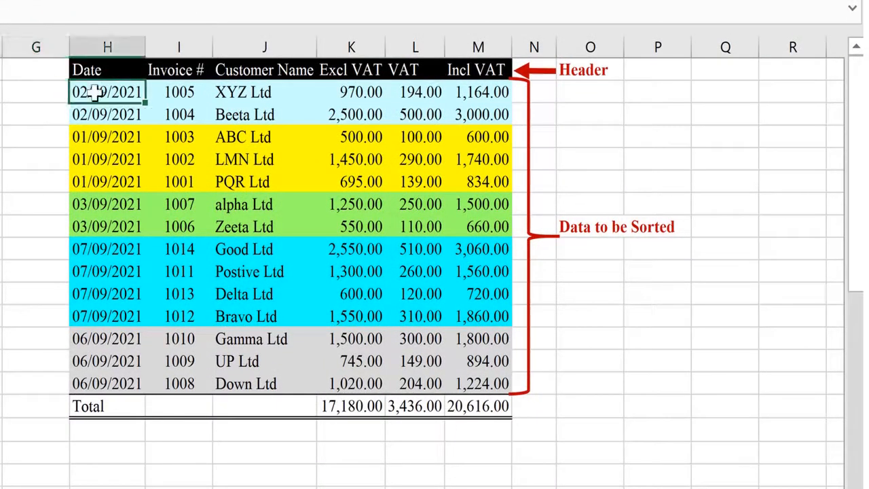
left_click(88, 137)
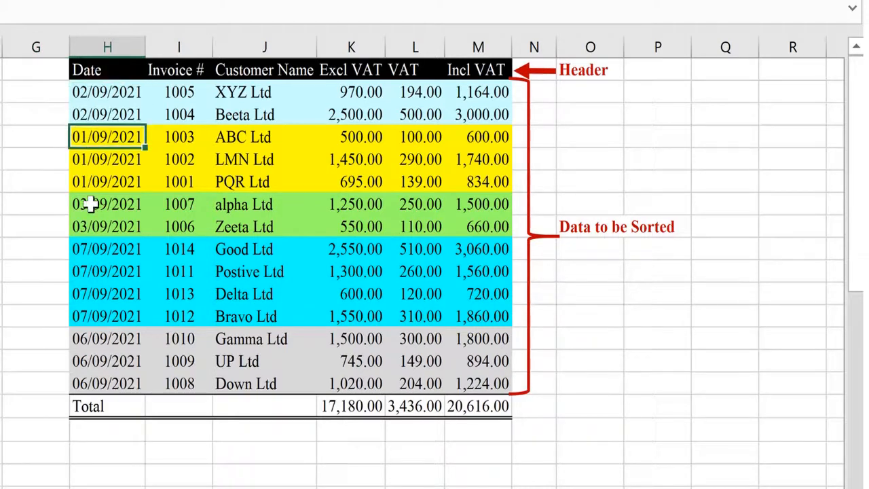
left_click(95, 227)
left_click(103, 272)
left_click(101, 291)
left_click(101, 360)
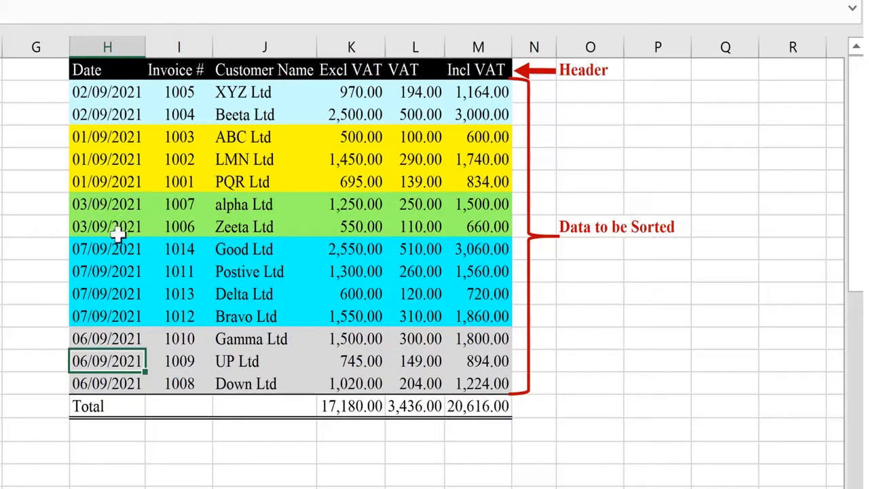
Examine the order of the invoice numbers within each date, comparing the Invoice # and Date columns.
left_click(179, 47)
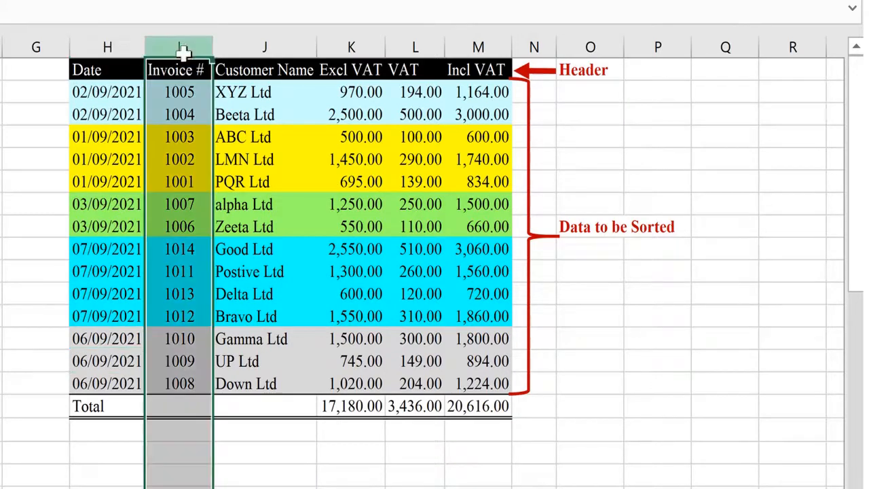
left_click(182, 92)
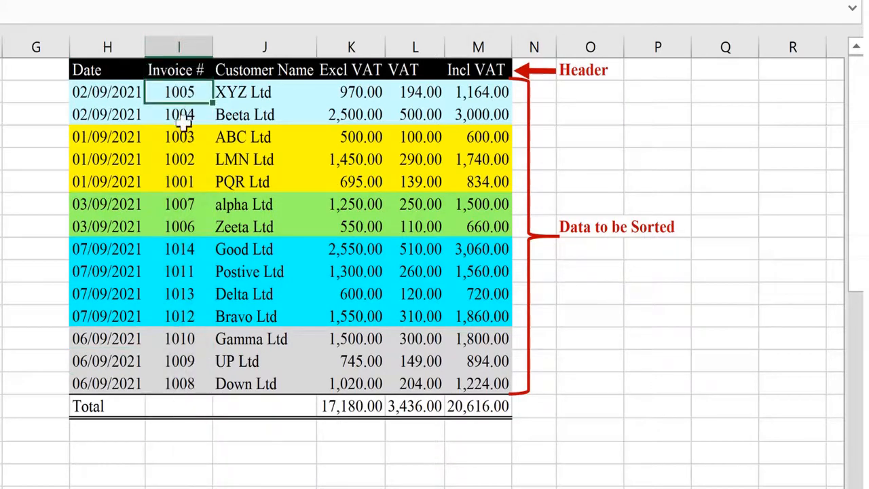
left_click(183, 118)
left_click(186, 98)
left_click(185, 114)
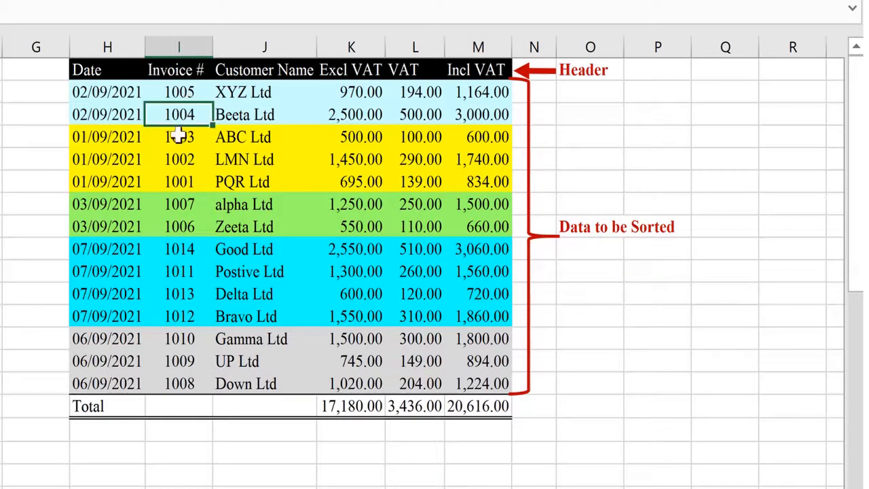
left_click(177, 203)
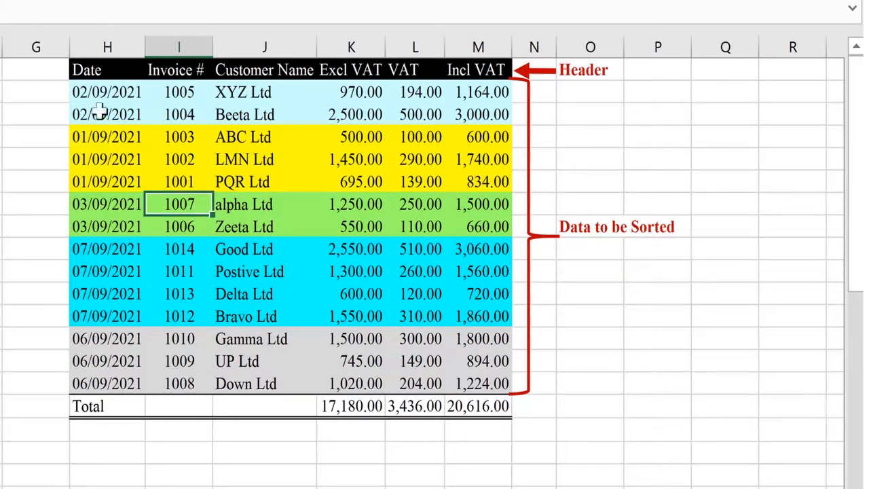
left_click(108, 44)
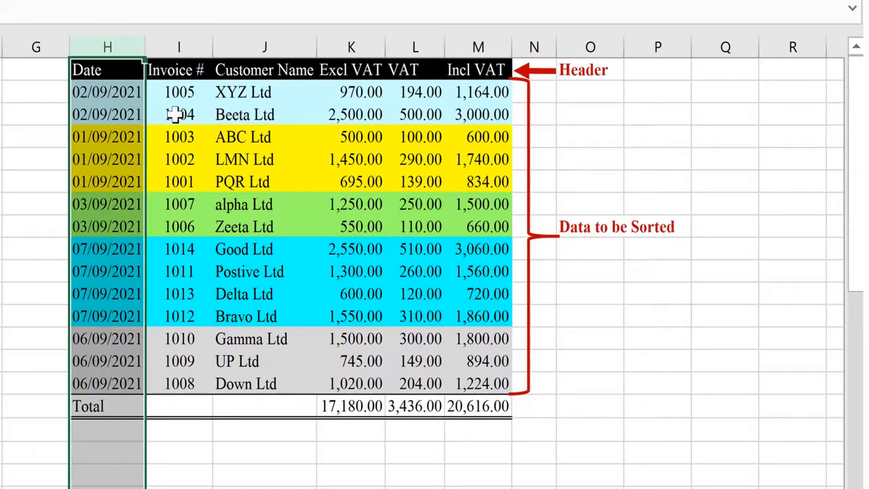
left_click(177, 49)
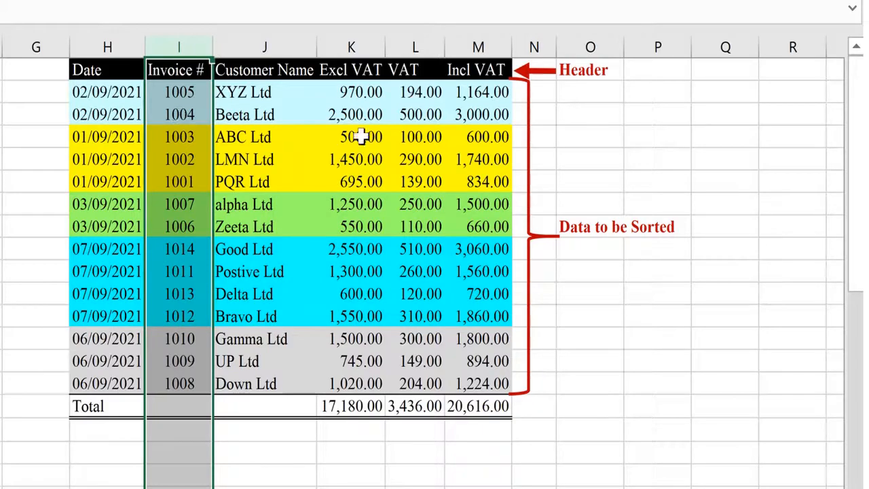
Select the invoice table with headers but without the Total row, and set its custom sort to Date, Cell Values, Oldest to Newest.
left_click(88, 68)
key("ctrl+shift+Right")
key("ctrl+shift+Down")
key("shift+Up")
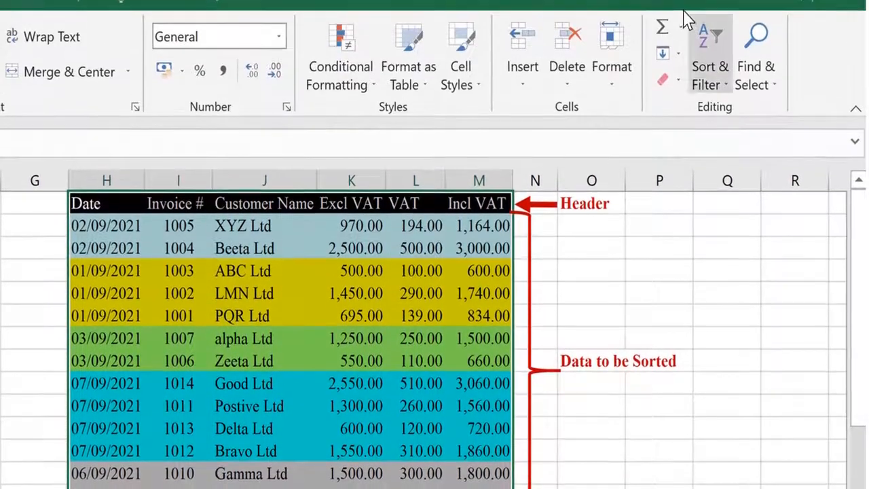
left_click(699, 41)
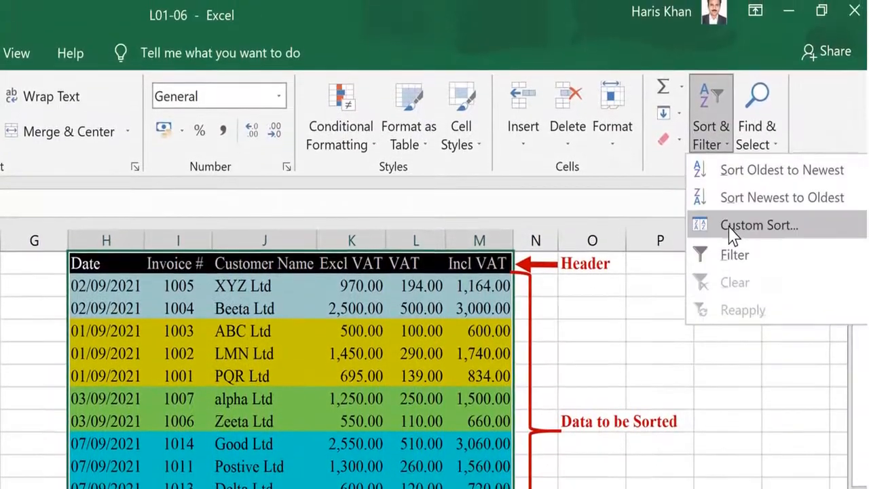
left_click(733, 175)
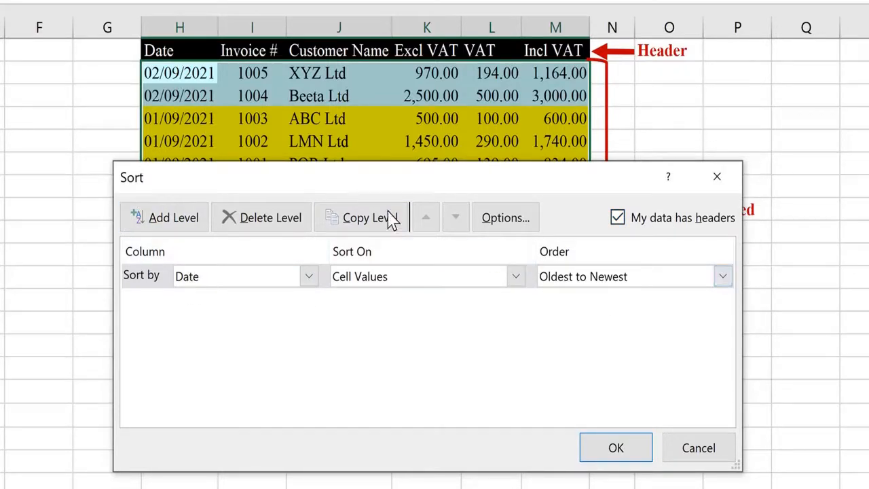
left_click(587, 279)
left_click(591, 299)
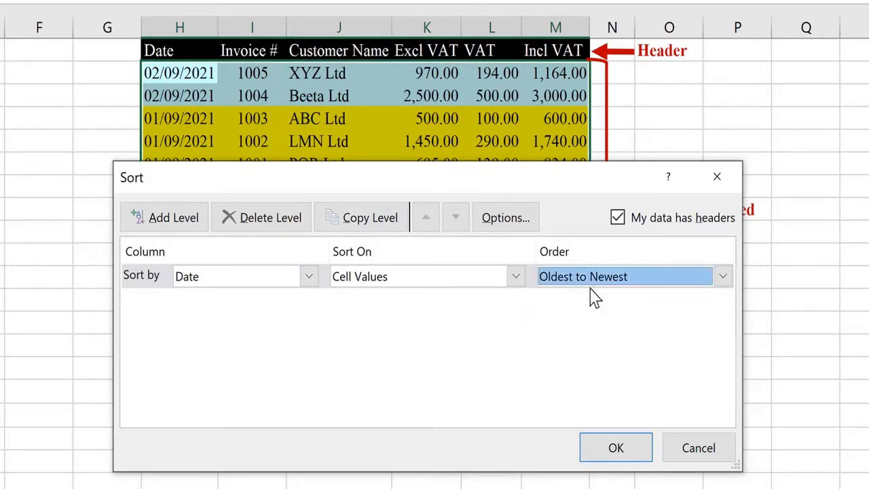
Add a second sort level by Invoice # on Cell Values, ordered Smallest to Largest.
left_click(162, 229)
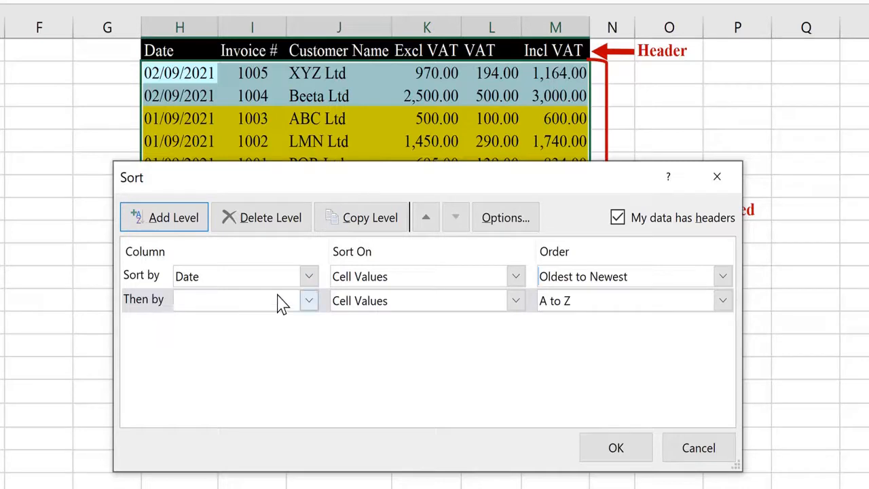
left_click(309, 303)
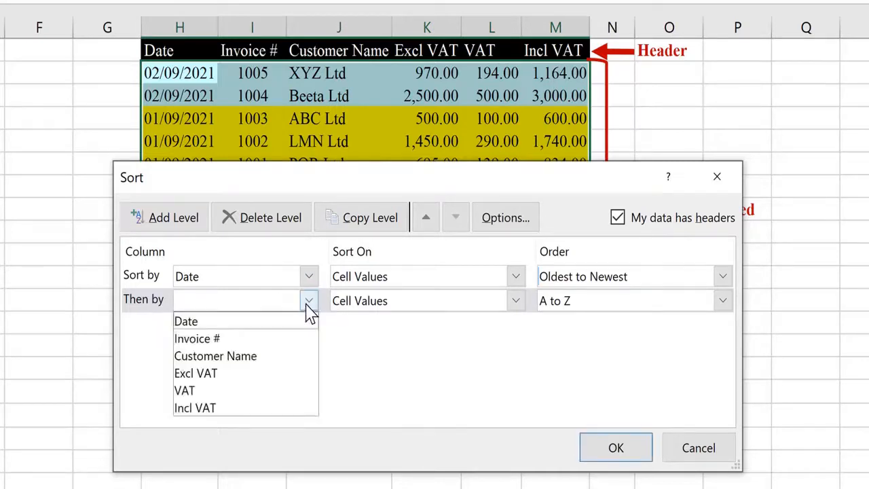
left_click(229, 344)
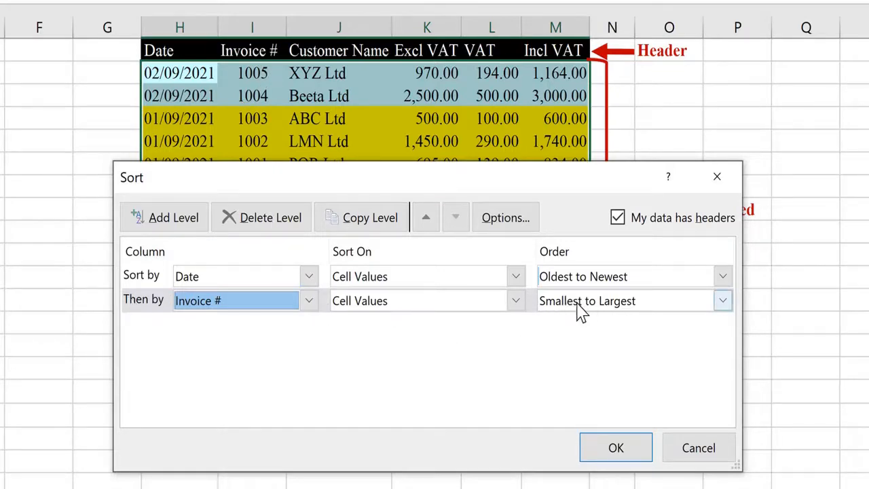
left_click(722, 303)
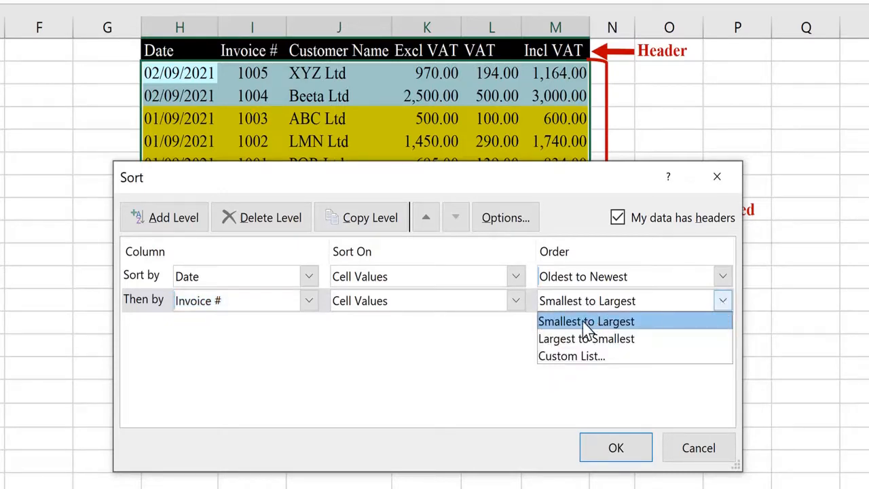
left_click(585, 323)
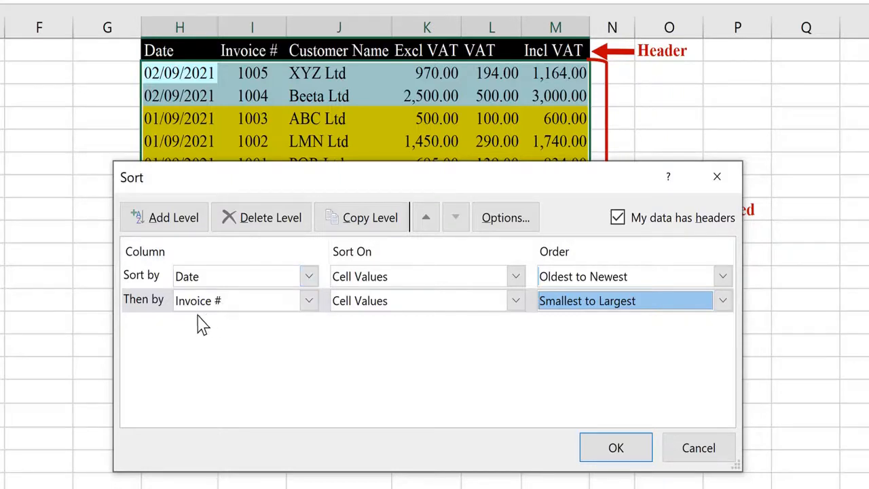
Delete the Invoice # sort level, and add an empty second level and delete it as well.
left_click(143, 307)
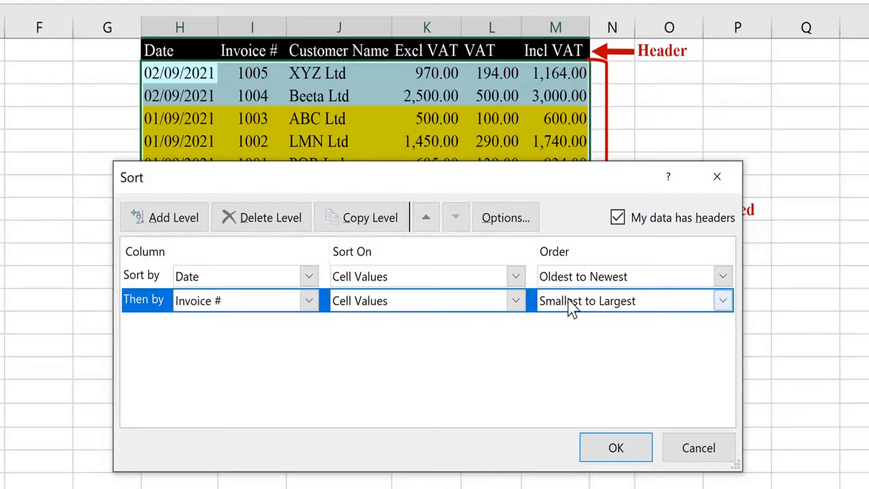
left_click(278, 226)
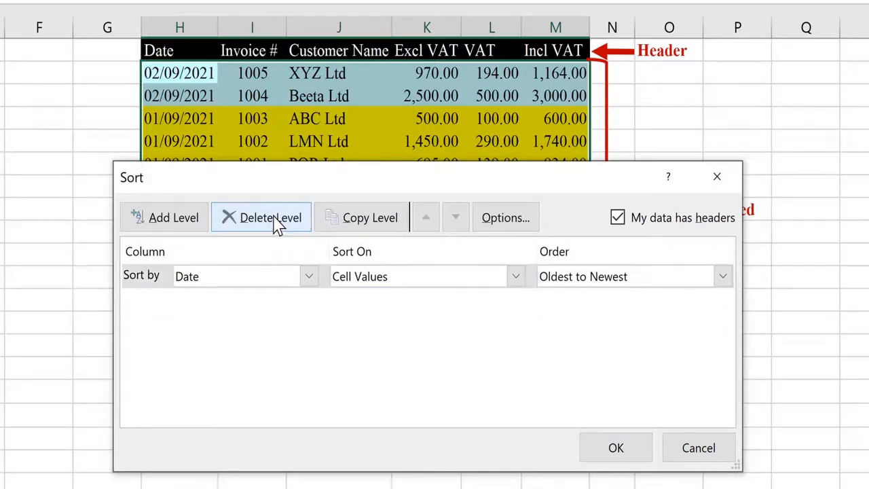
left_click(162, 223)
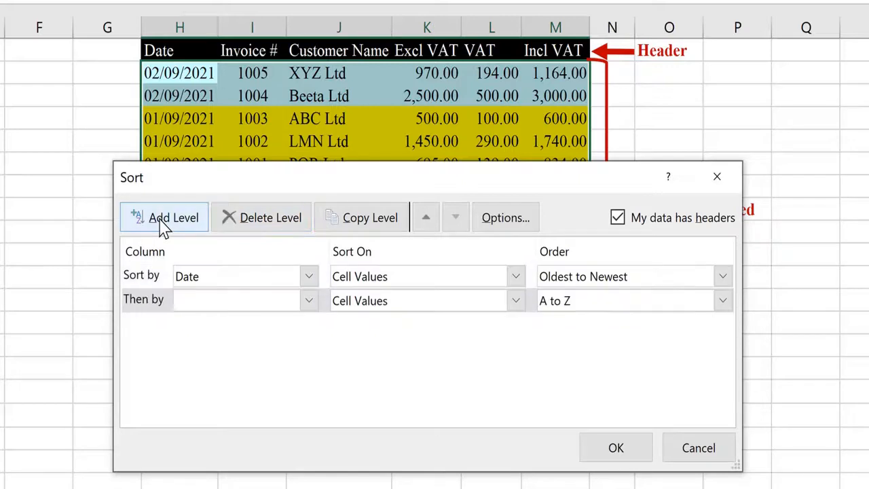
left_click(145, 279)
left_click(143, 299)
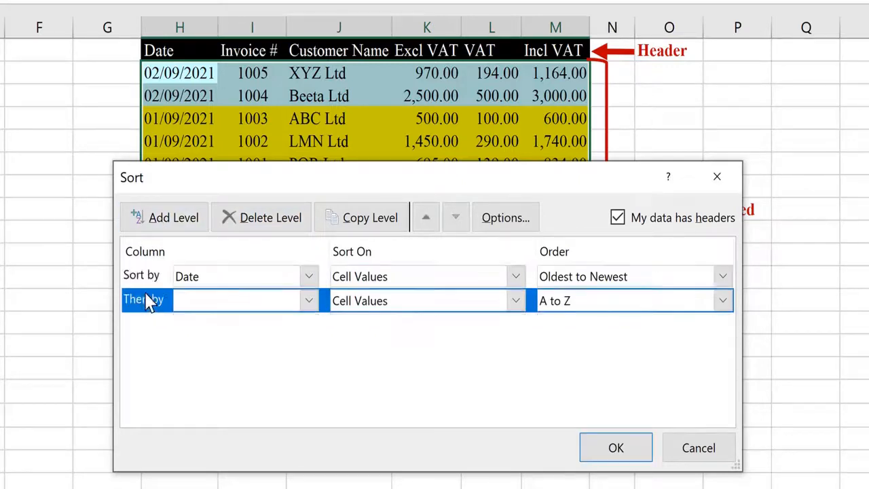
left_click(281, 219)
Copy the Date sort level, change the copy to Invoice #, Smallest to Largest, and apply the two-level sort.
left_click(156, 279)
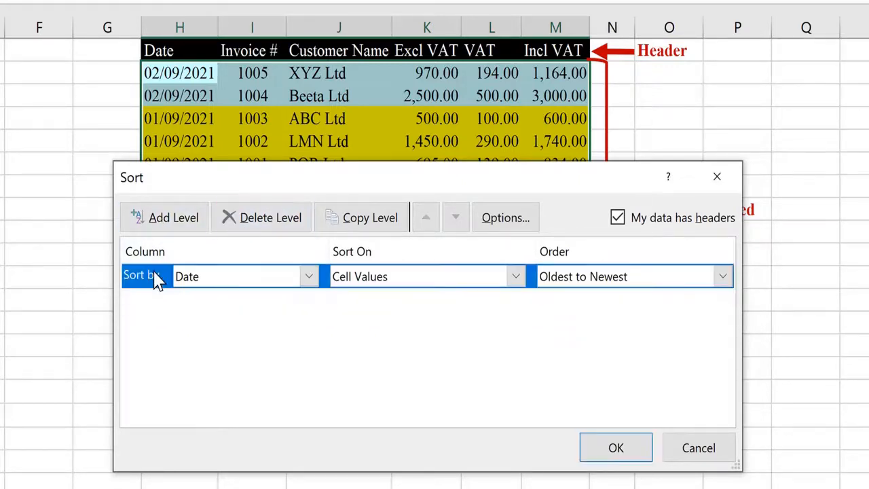
left_click(360, 233)
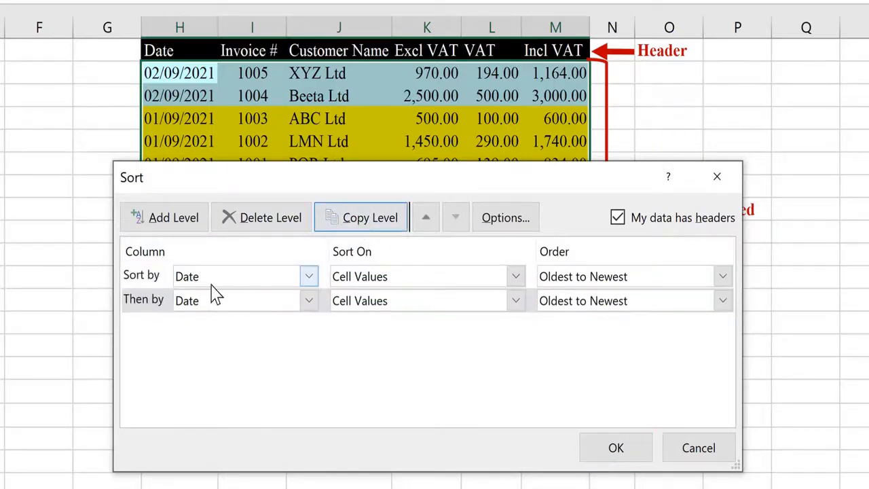
left_click(307, 304)
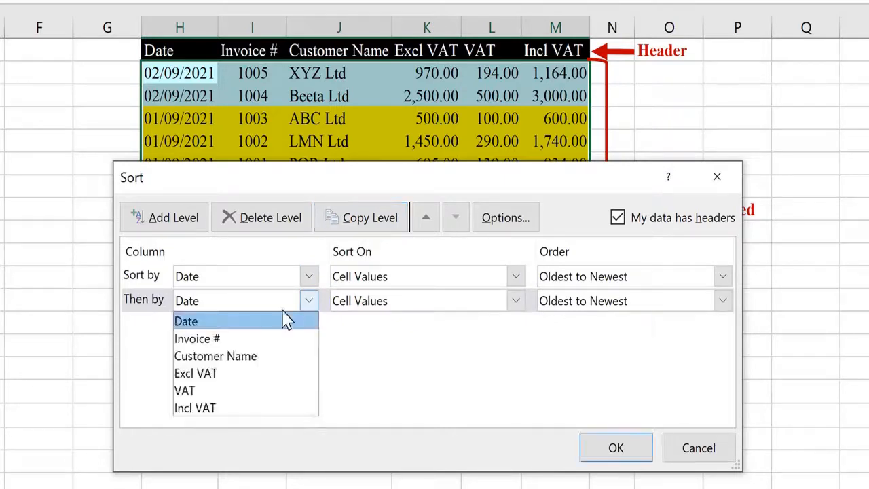
left_click(261, 342)
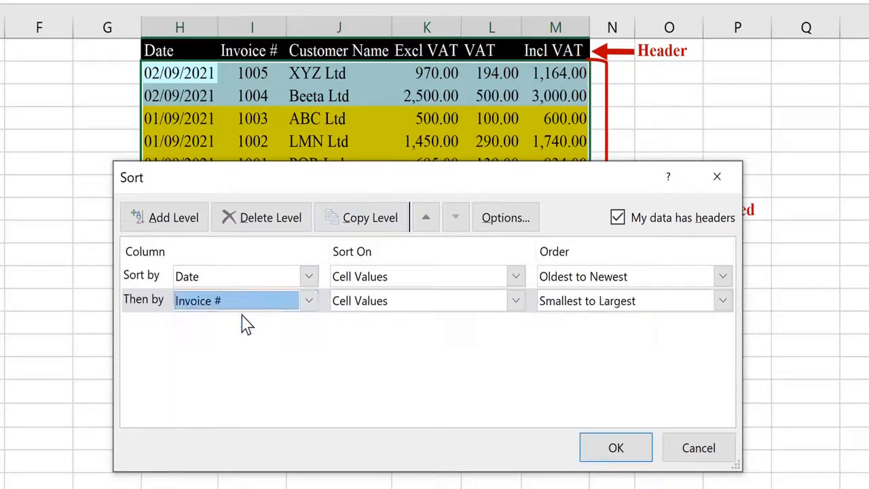
left_click(151, 281)
left_click(149, 302)
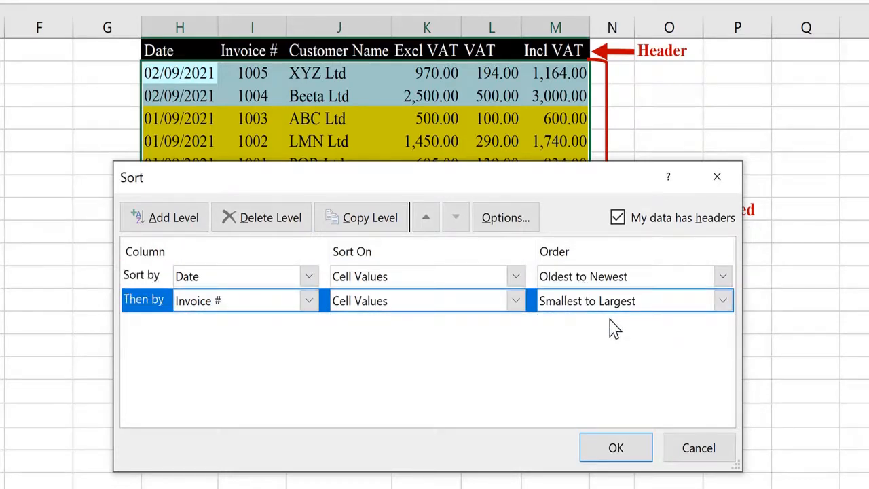
left_click(601, 453)
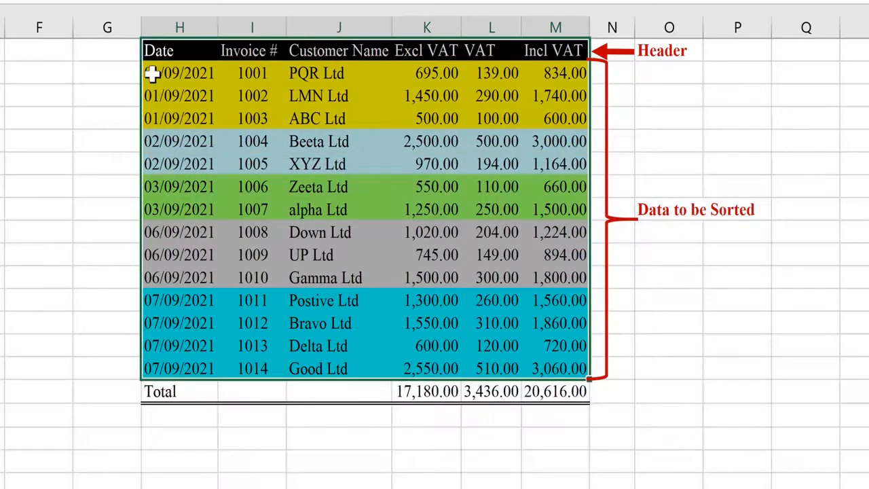
left_click(151, 74)
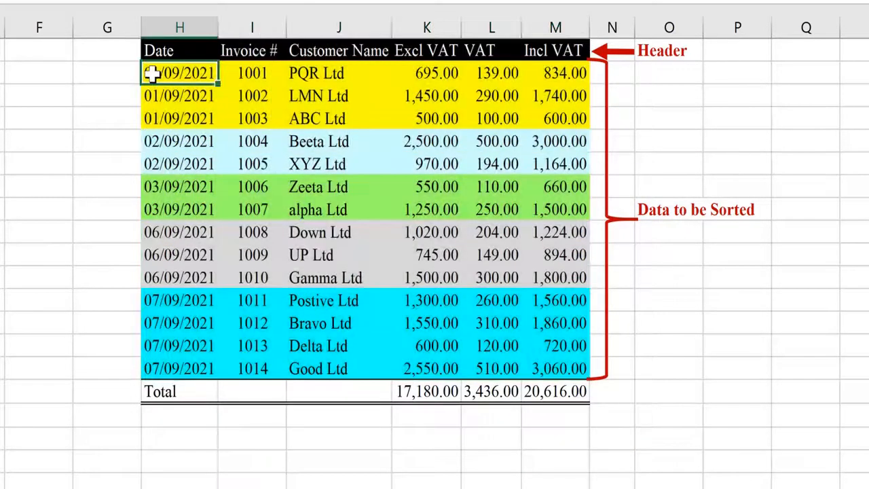